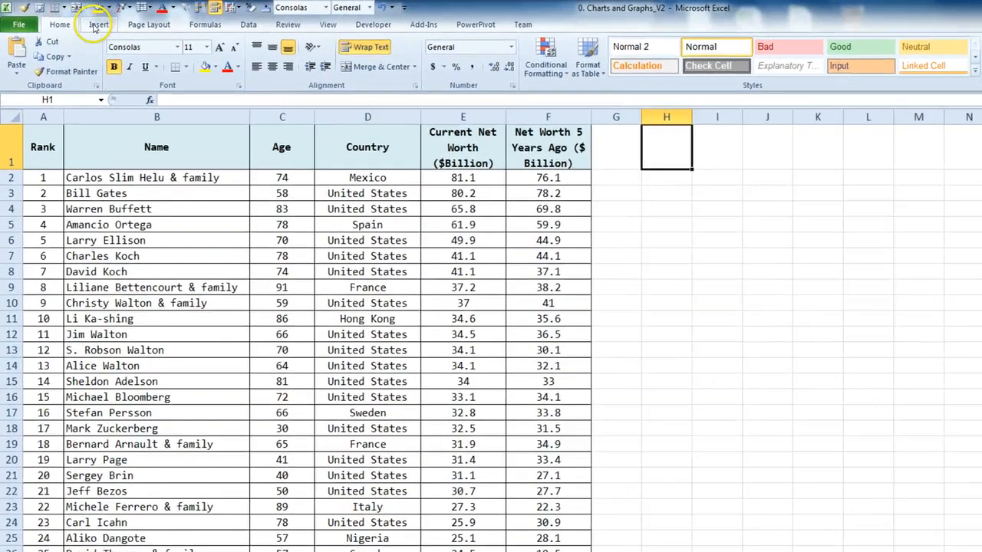
# Step: Insert a scatter chart with only markers from the billionaires table and place it beside the data
pyautogui.click(78, 21)
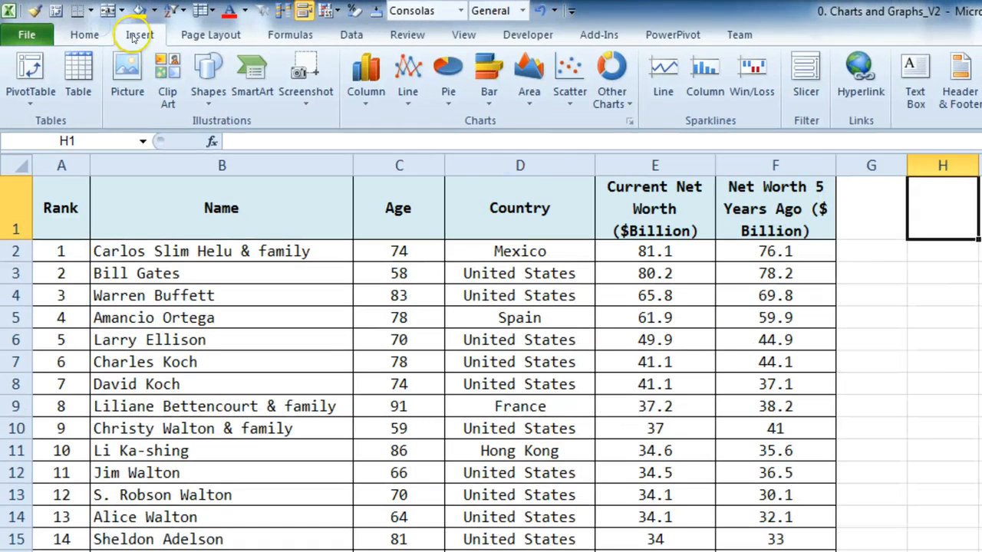
pyautogui.click(950, 386)
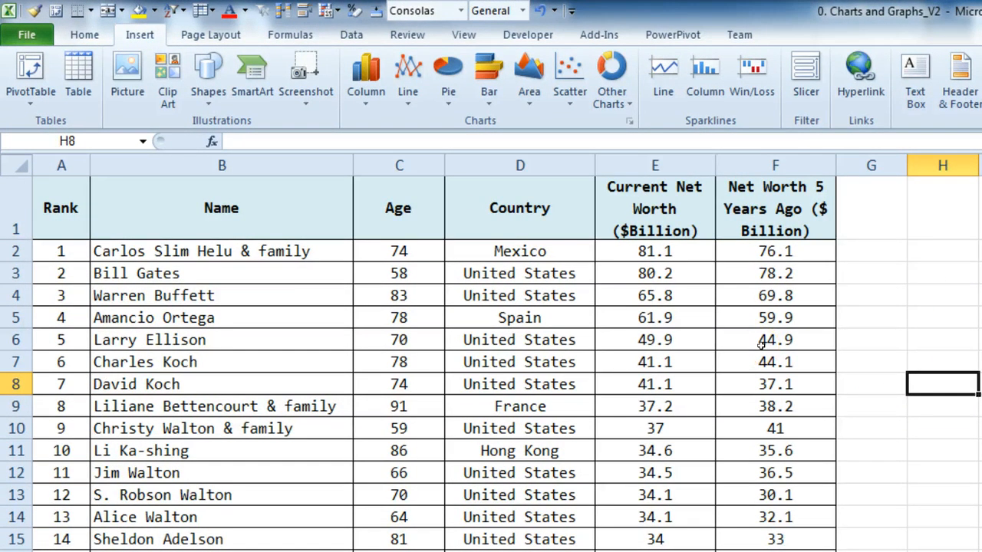
pyautogui.click(544, 358)
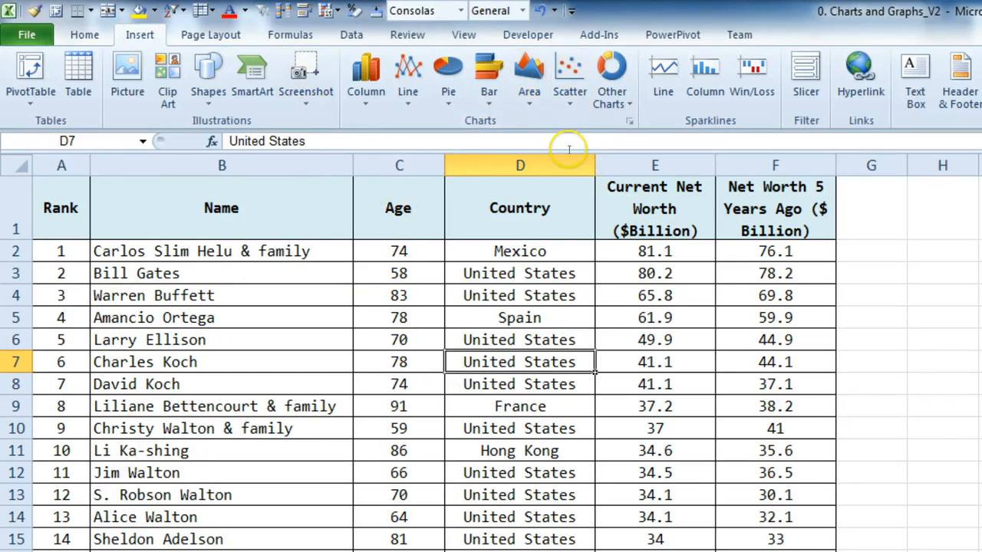
pyautogui.click(566, 91)
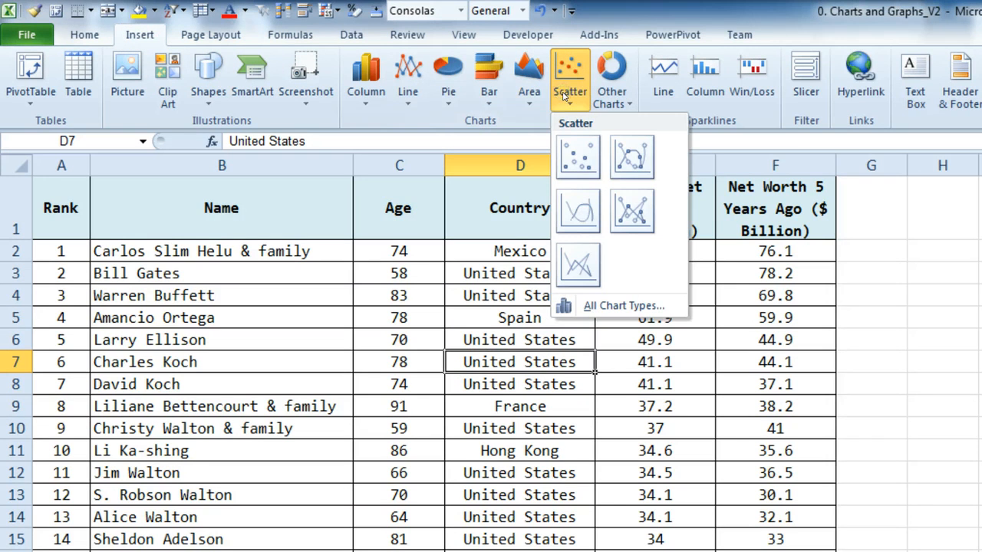
pyautogui.click(573, 149)
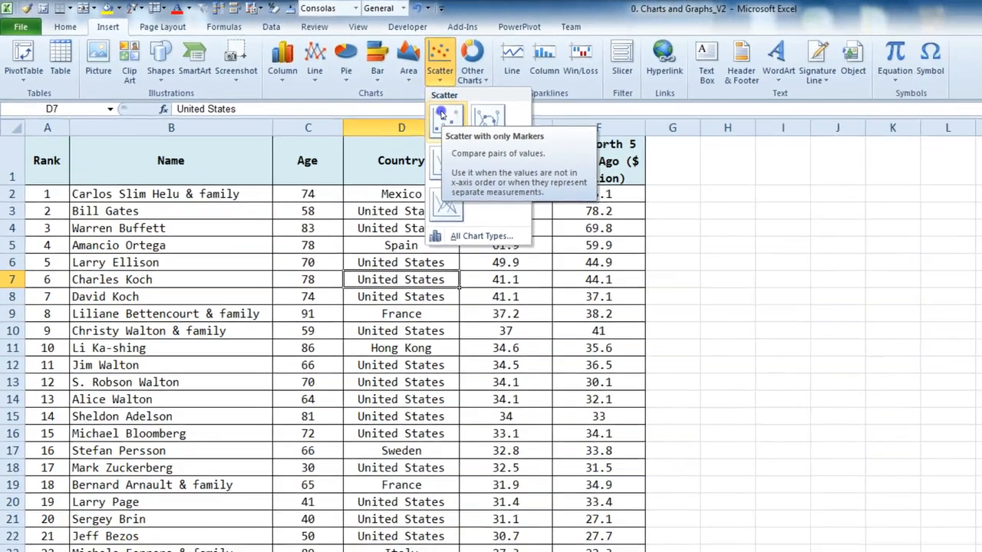
pyautogui.click(573, 149)
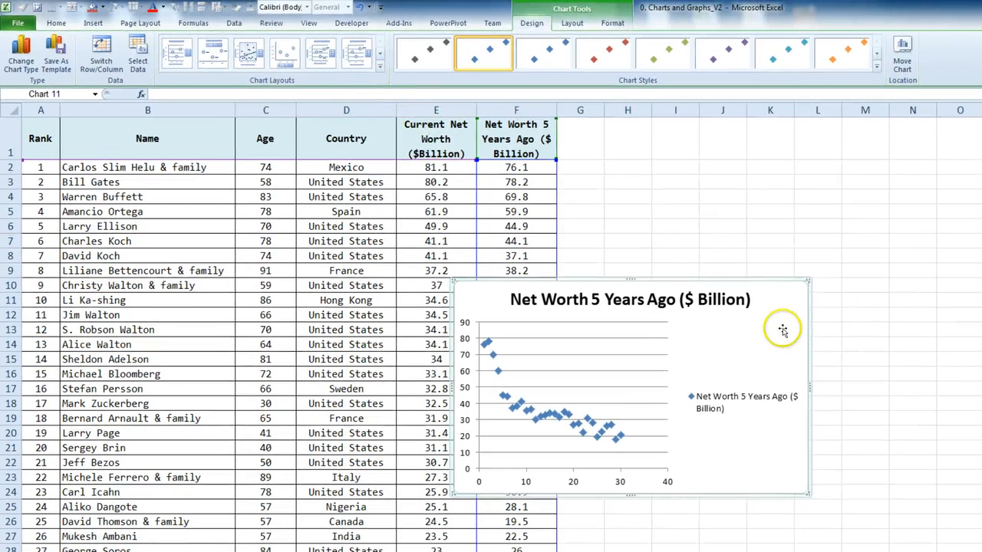
pyautogui.moveTo(782, 330); pyautogui.dragTo(933, 210)
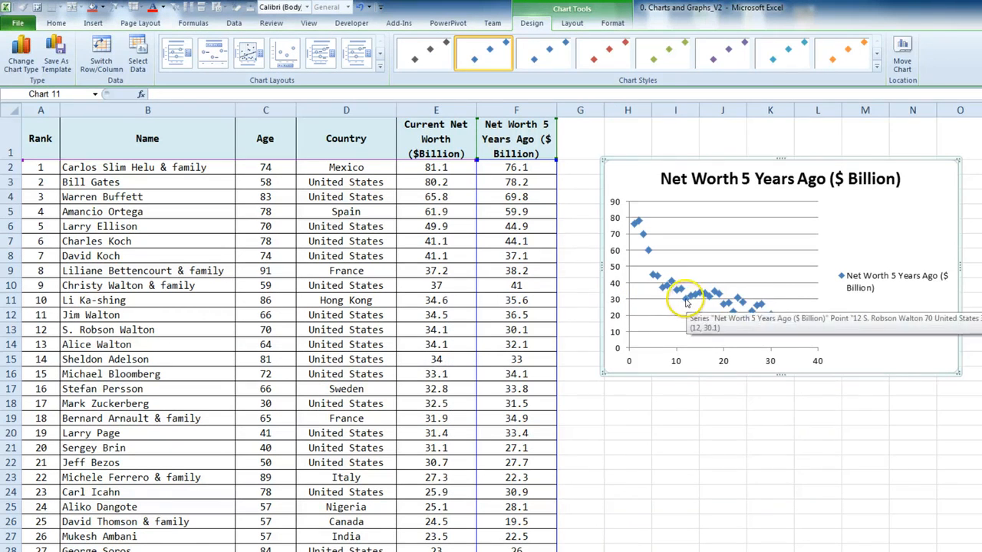
# Step: Try deleting the plotted data series from the chart and undo the deletion
pyautogui.click(686, 302)
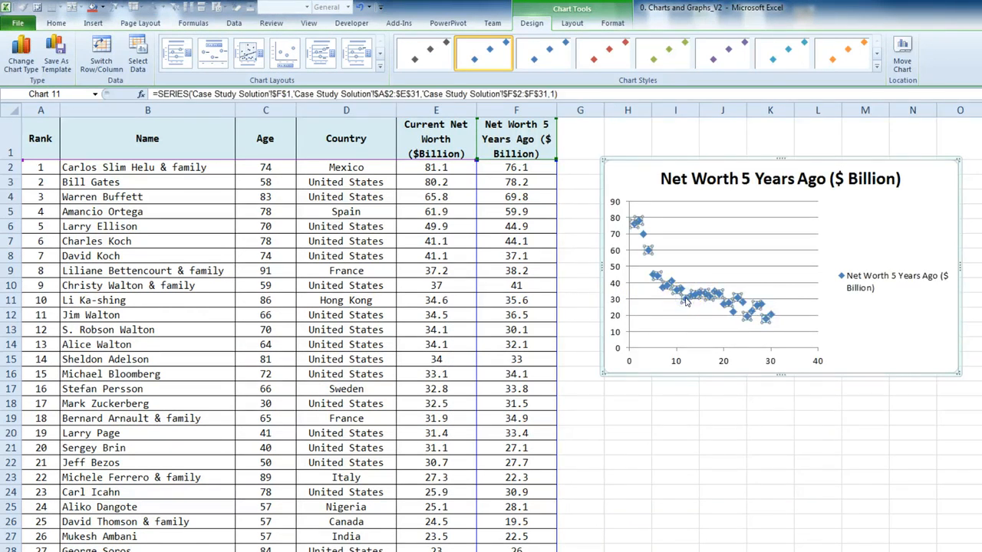
pyautogui.click(686, 301)
pyautogui.press('Delete')
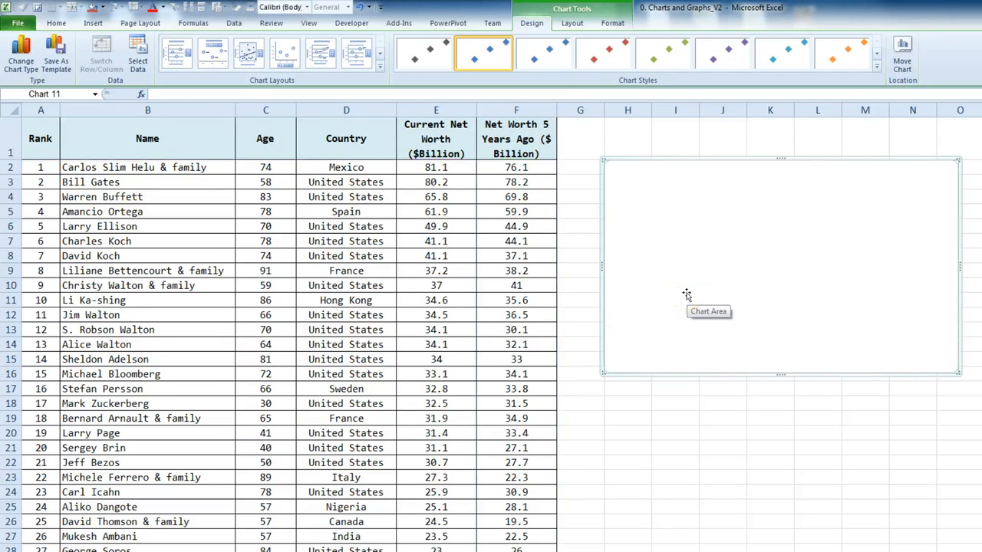
pyautogui.hotkey('ctrl', 'z')
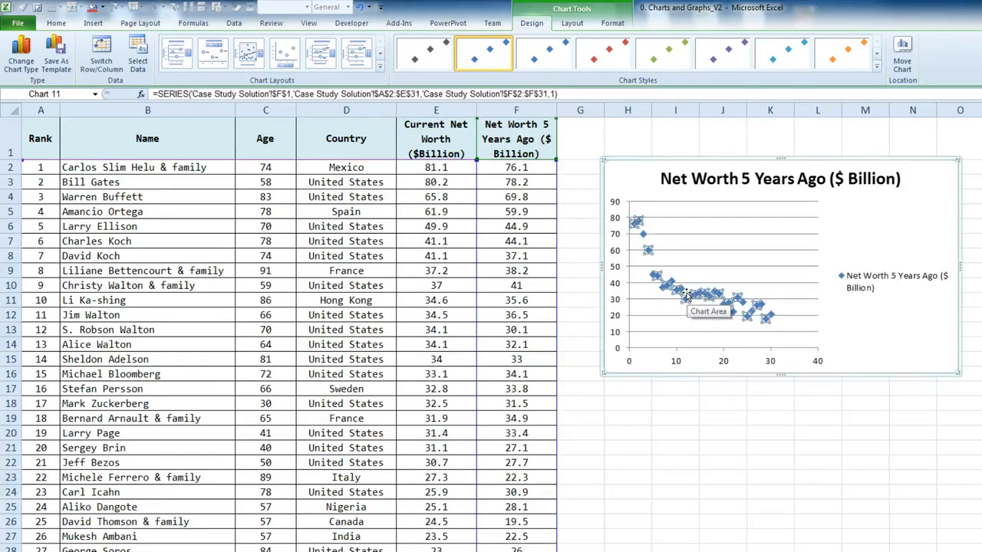
# Step: Remove the Net Worth 5 Years Ago series from the chart's data source, moving the dialog clear of the chart
pyautogui.click(882, 314)
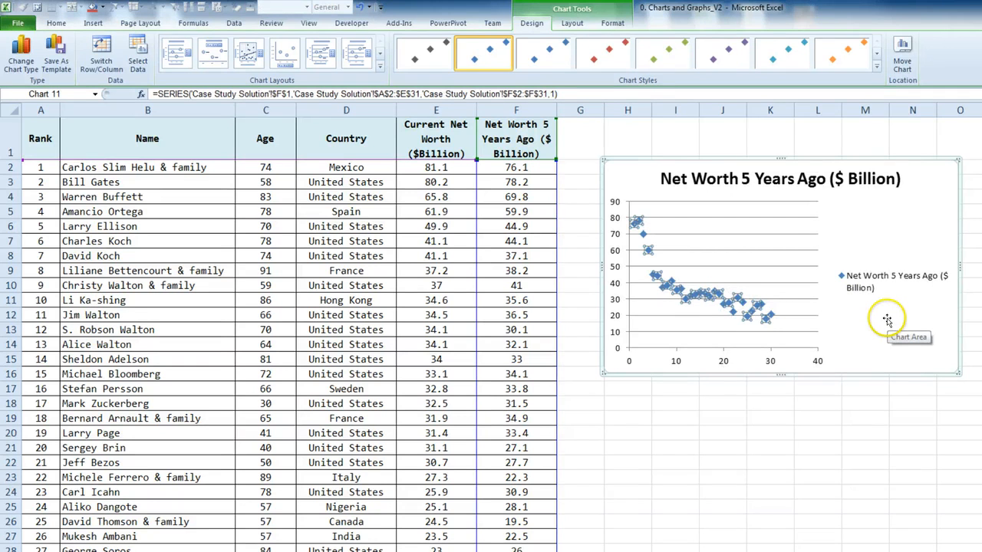
pyautogui.rightClick(886, 320)
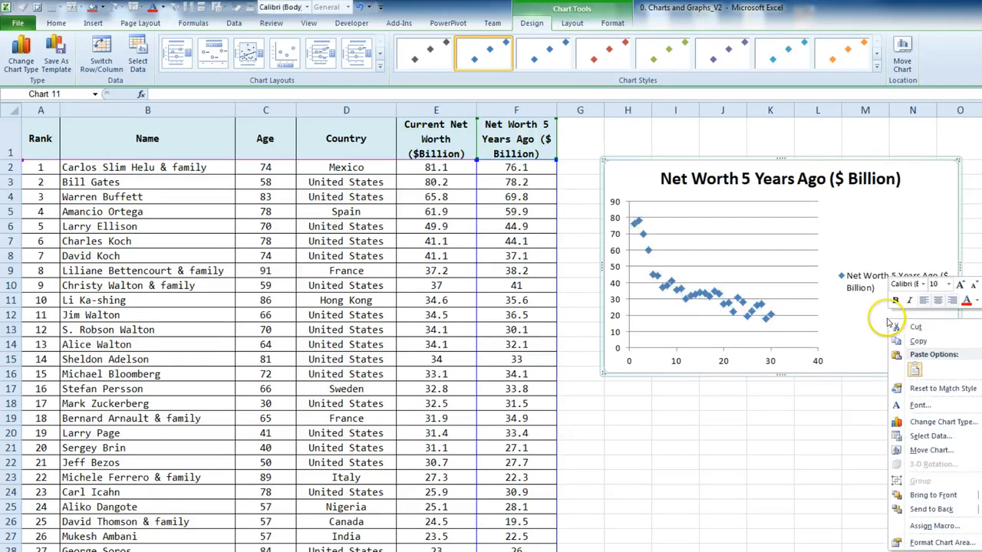
pyautogui.click(929, 436)
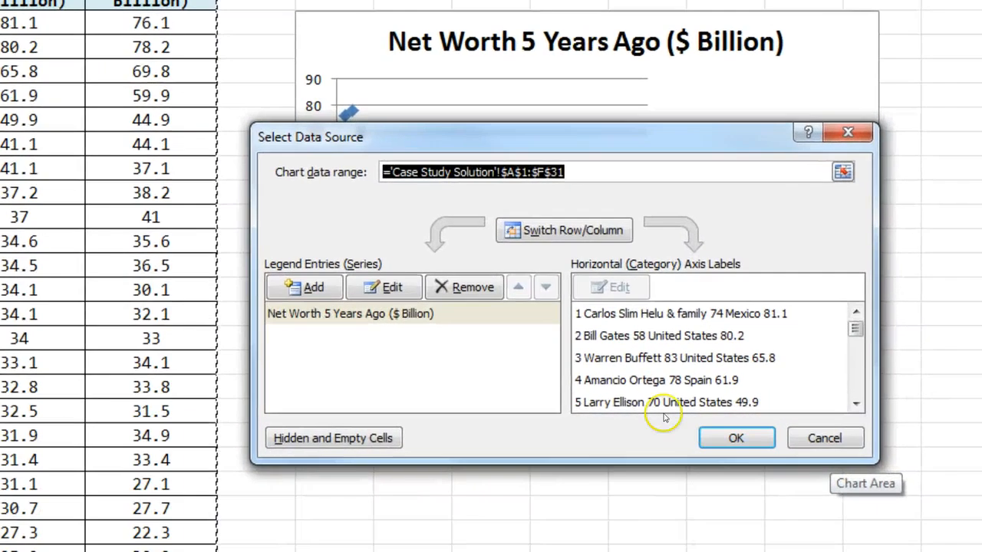
pyautogui.click(426, 316)
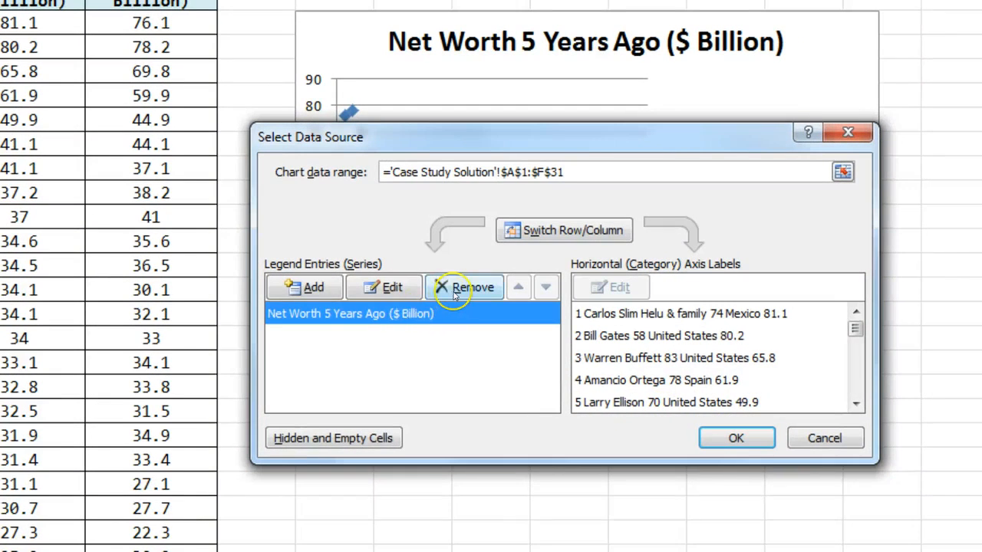
pyautogui.click(455, 291)
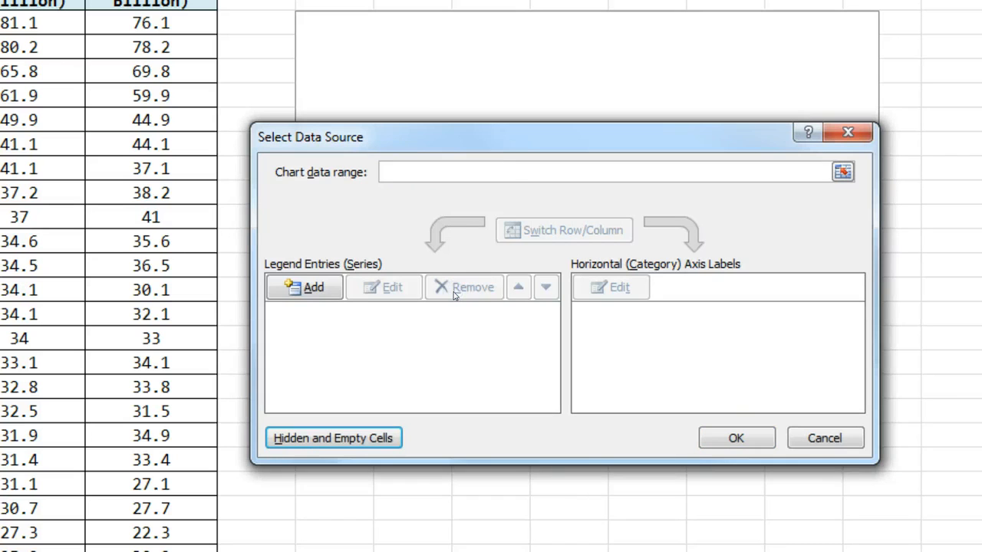
pyautogui.moveTo(504, 144); pyautogui.dragTo(502, 411)
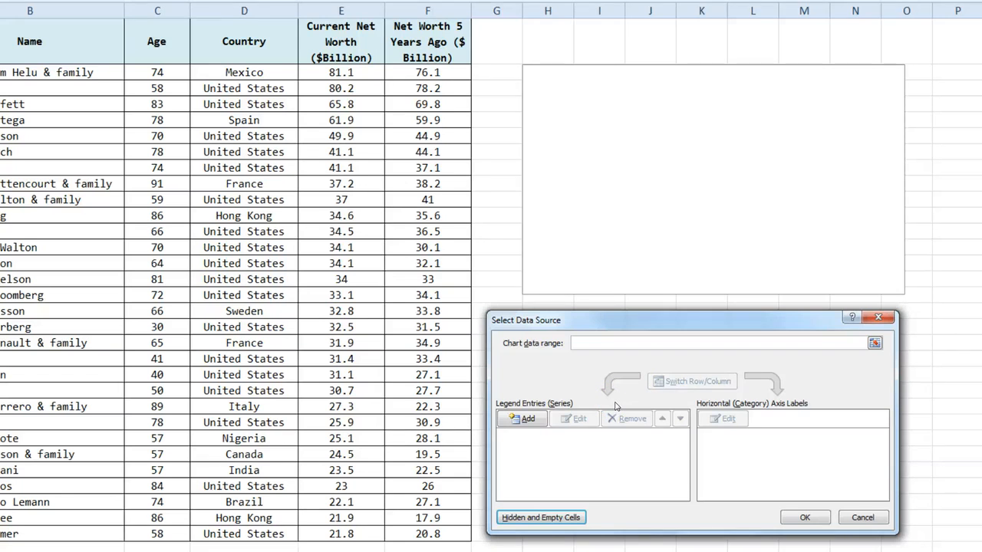
# Step: Add a series named from header cell E1, with the ages in C2:C31 as its X values
pyautogui.click(526, 419)
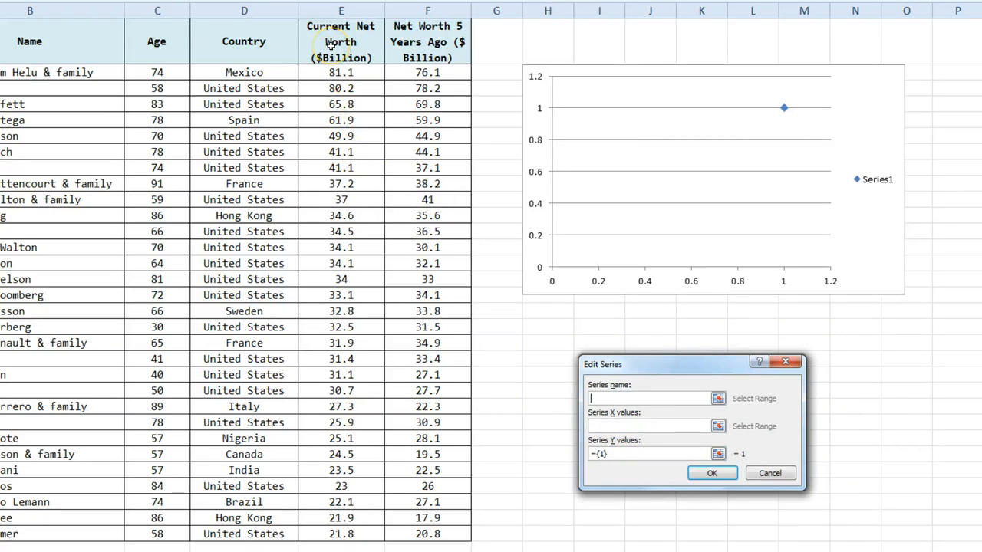
pyautogui.click(331, 44)
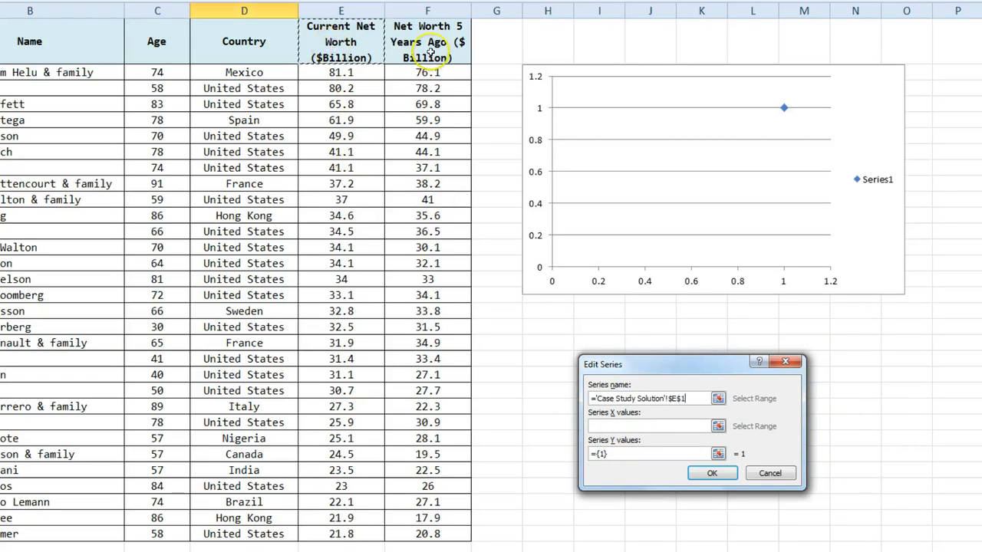
pyautogui.click(626, 426)
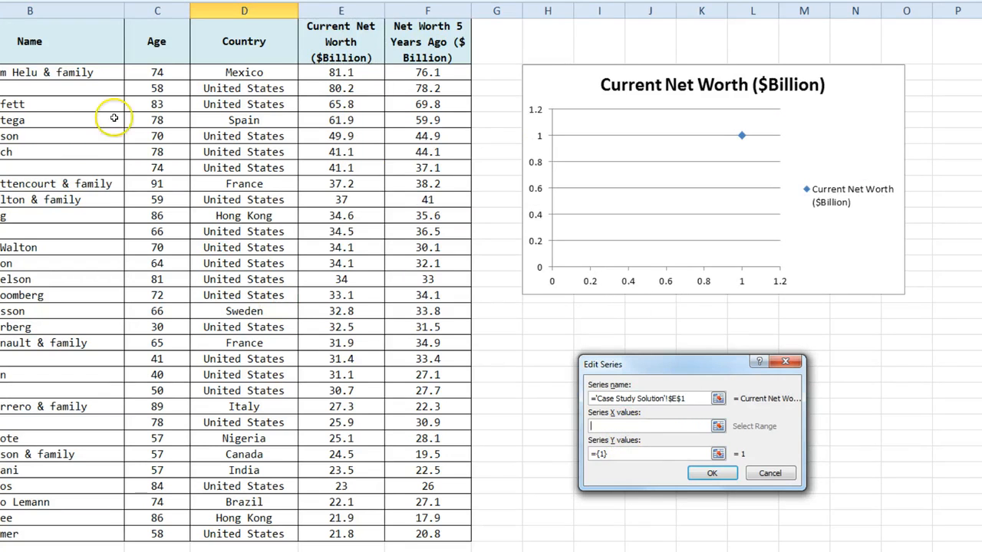
pyautogui.click(154, 77)
pyautogui.moveTo(154, 80); pyautogui.dragTo(153, 531)
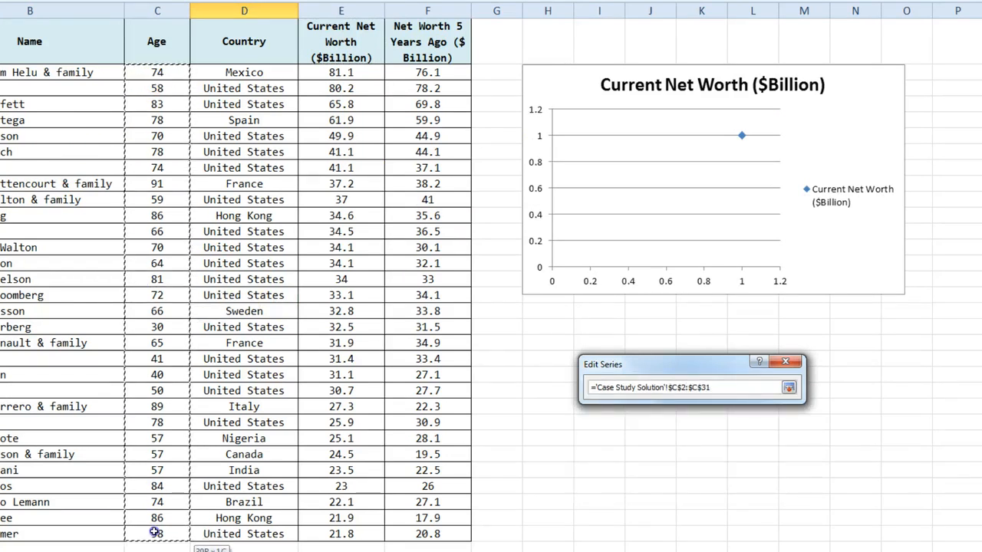
# Step: Set the series Y values to the current net worth in E2:E31 and apply the new data source
pyautogui.click(638, 454)
pyautogui.moveTo(638, 454); pyautogui.dragTo(579, 452)
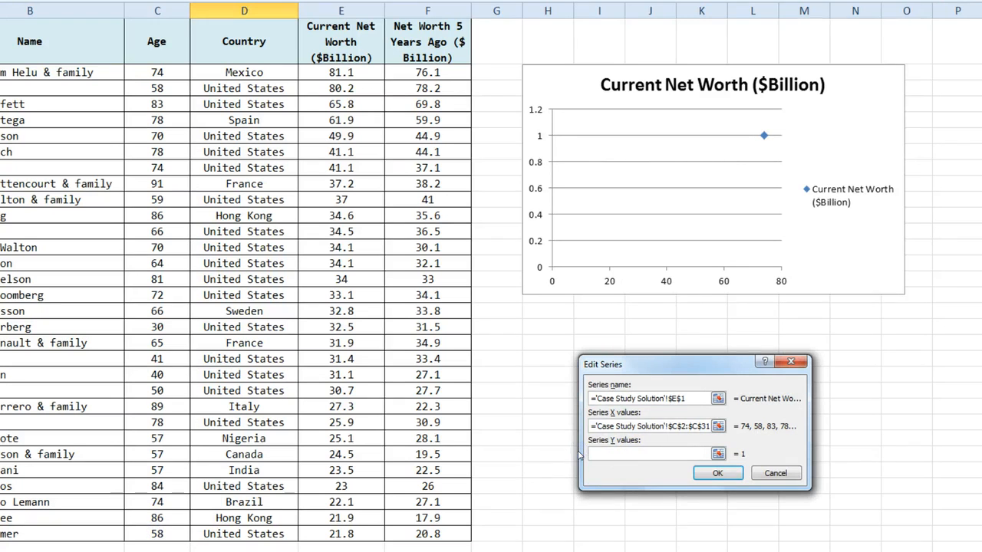
pyautogui.moveTo(331, 73); pyautogui.dragTo(325, 538)
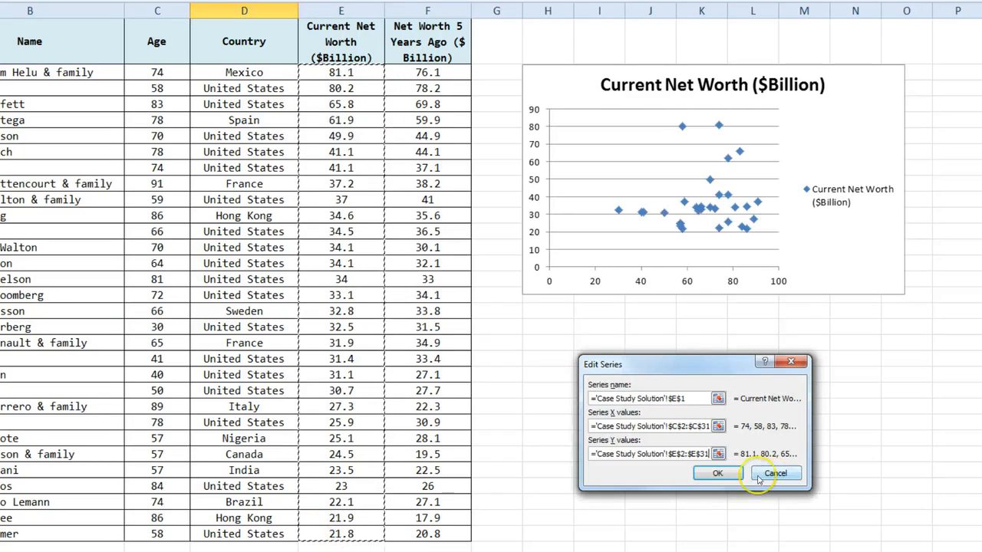
pyautogui.click(717, 474)
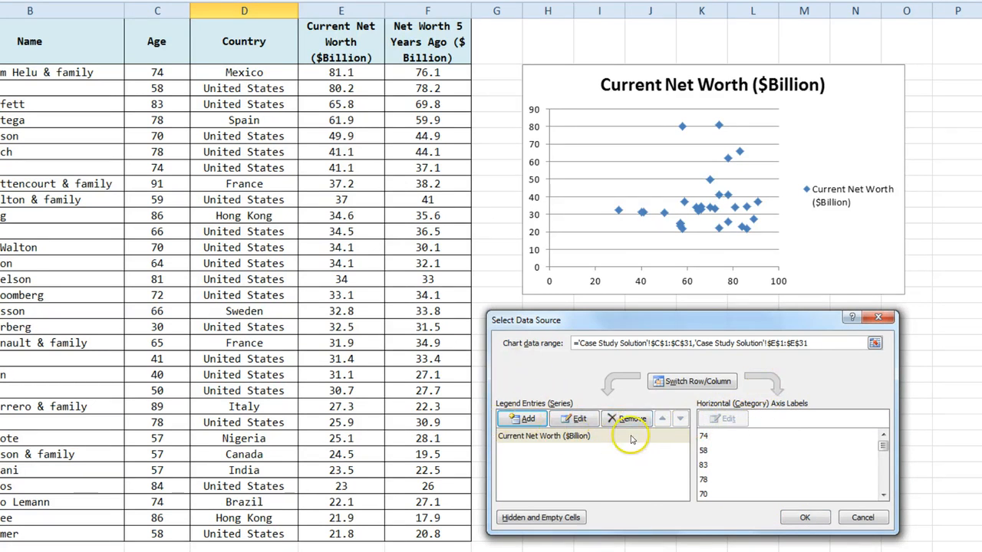
pyautogui.click(800, 519)
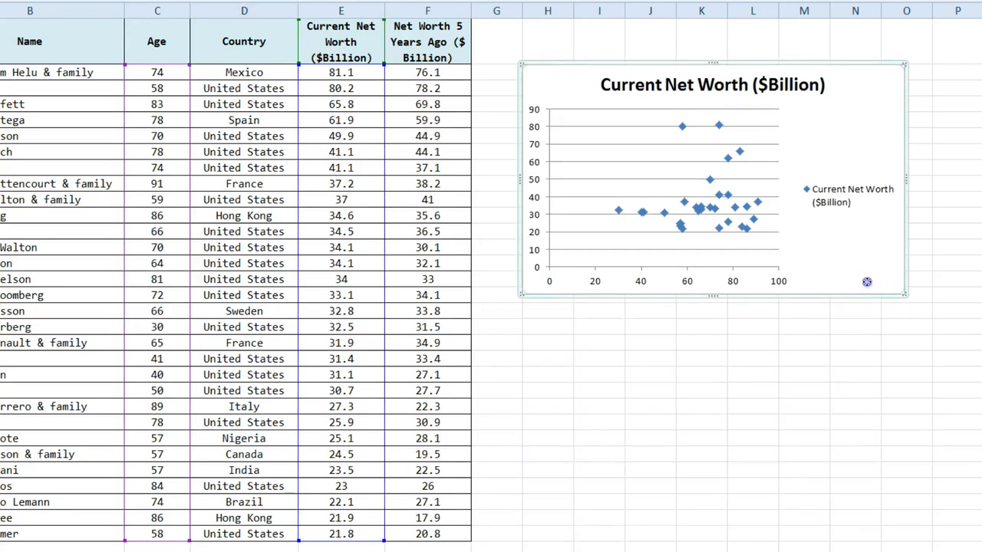
# Step: Enlarge the scatter chart so it spans about columns G to R and rows 1 to 24
pyautogui.moveTo(867, 282); pyautogui.dragTo(981, 427)
pyautogui.hscroll(-2, 491, 276)
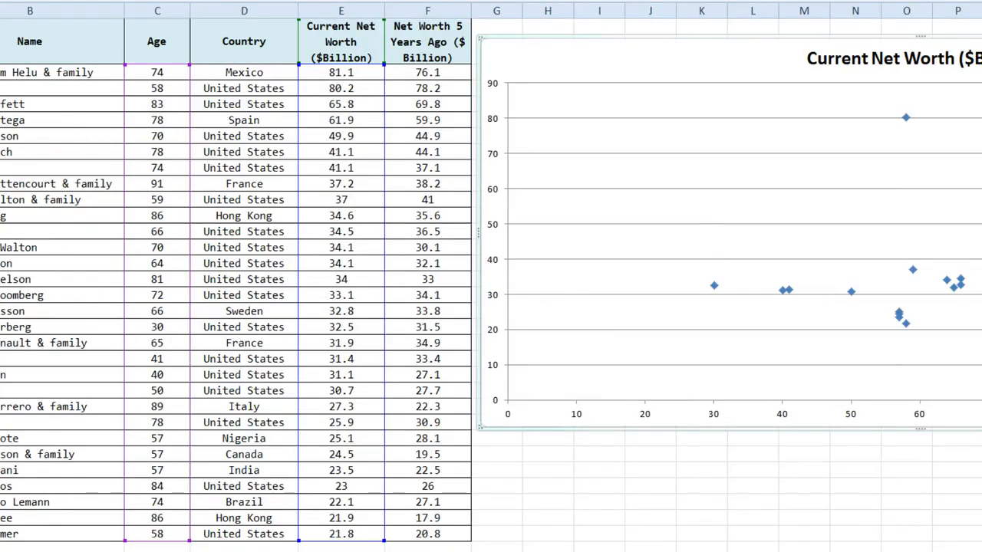
pyautogui.hscroll(2, 490, 276)
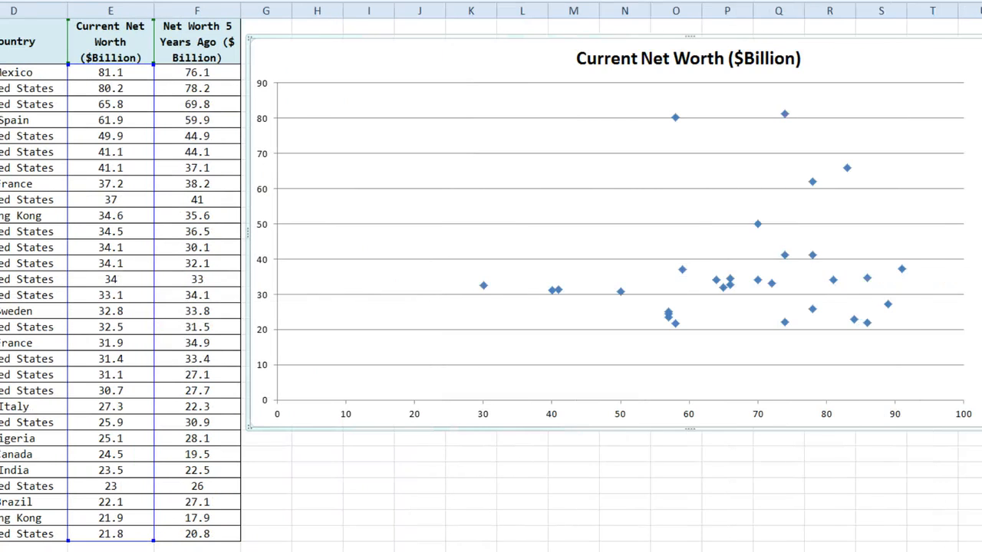
pyautogui.moveTo(981, 427); pyautogui.dragTo(981, 427)
pyautogui.moveTo(981, 233); pyautogui.dragTo(980, 232)
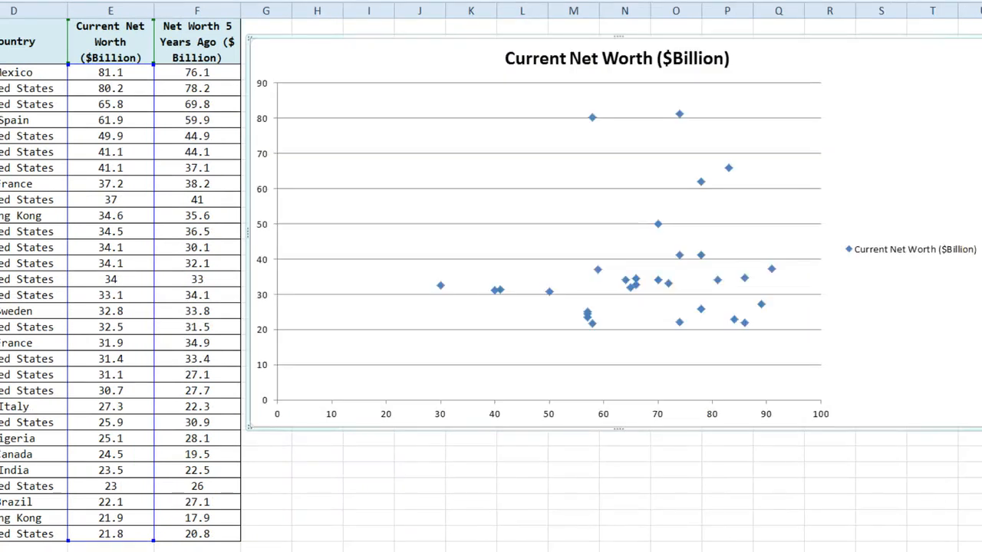
pyautogui.hscroll(-3, 491, 276)
pyautogui.hscroll(3, 491, 276)
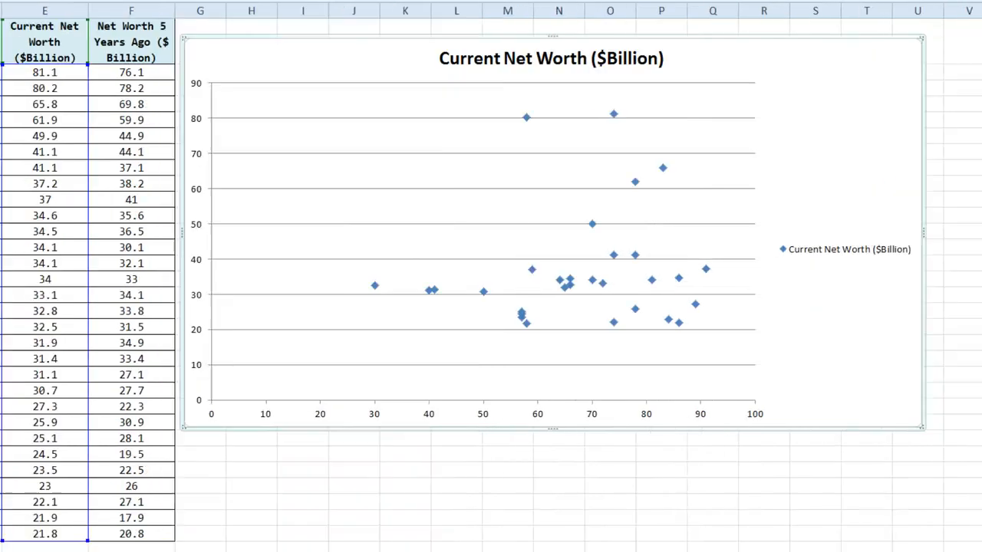
pyautogui.moveTo(921, 230); pyautogui.dragTo(763, 265)
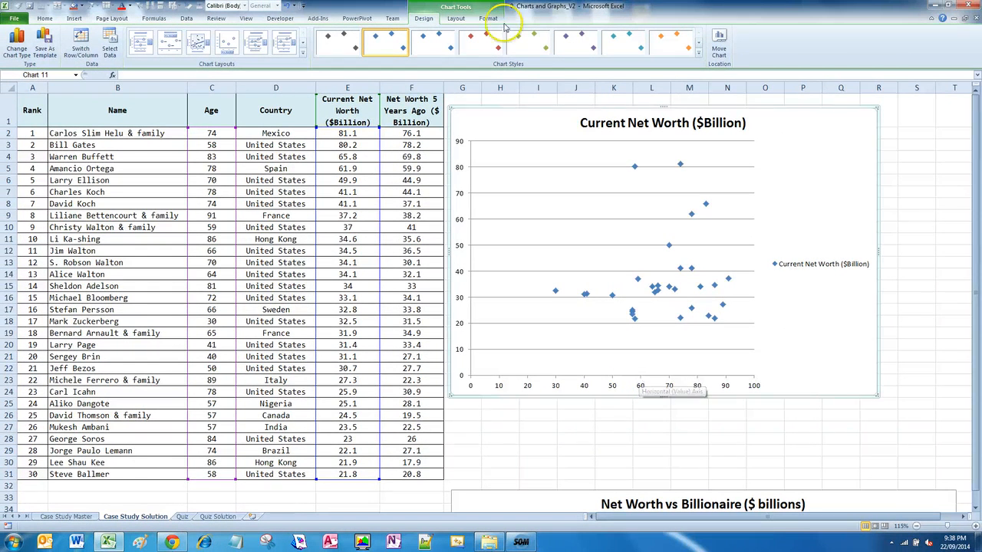
# Step: Change the chart title to "Net Worth vs. Age" and leave the whole chart selected
pyautogui.click(456, 19)
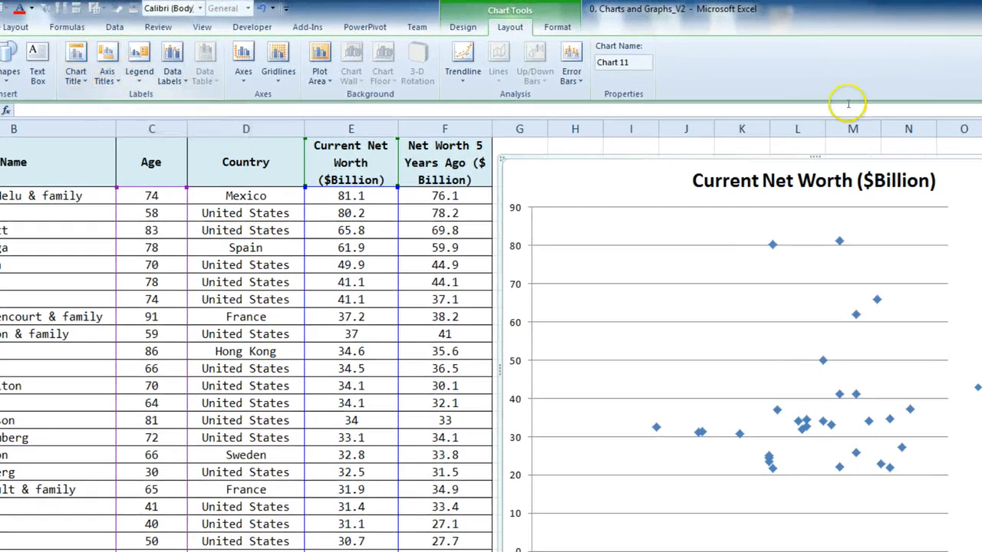
pyautogui.click(806, 177)
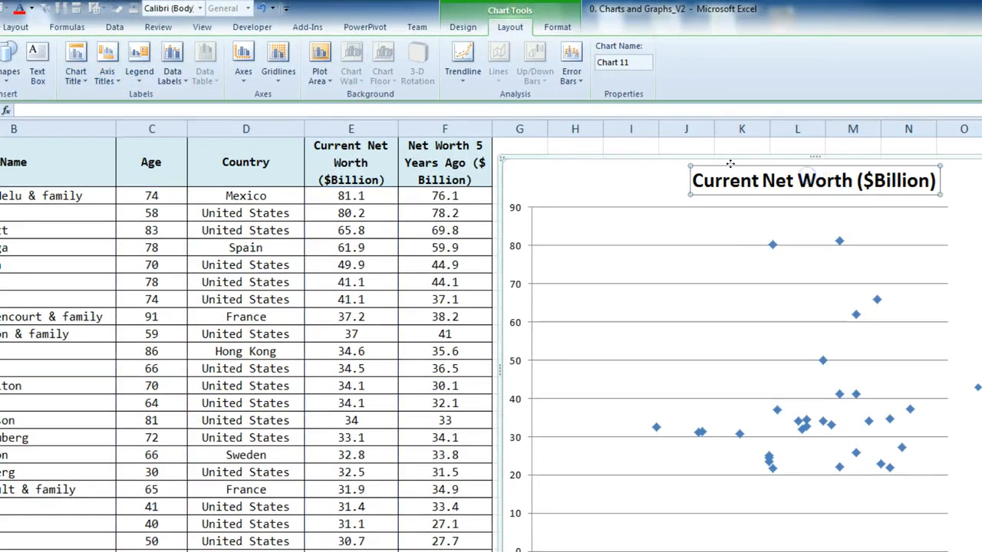
pyautogui.click(315, 106)
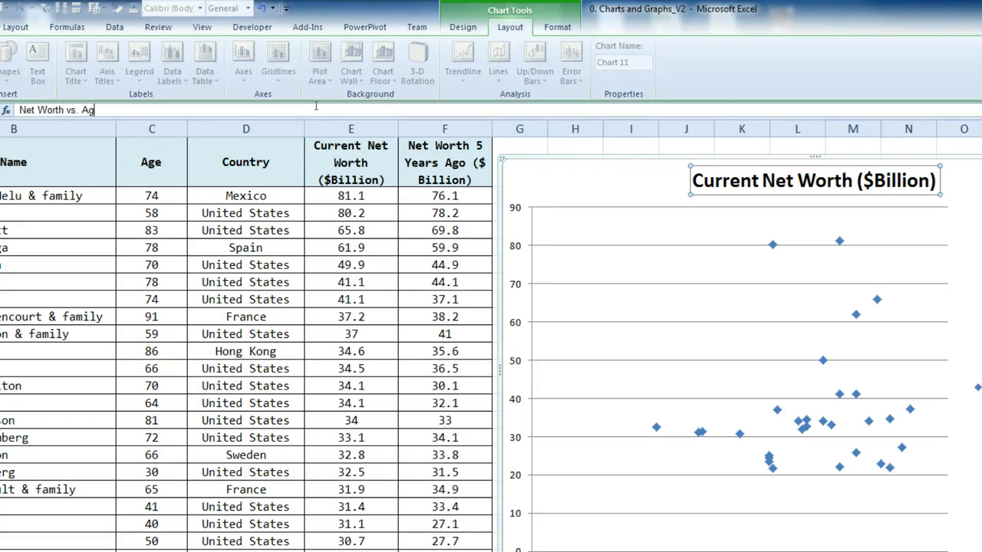
pyautogui.press('Return')
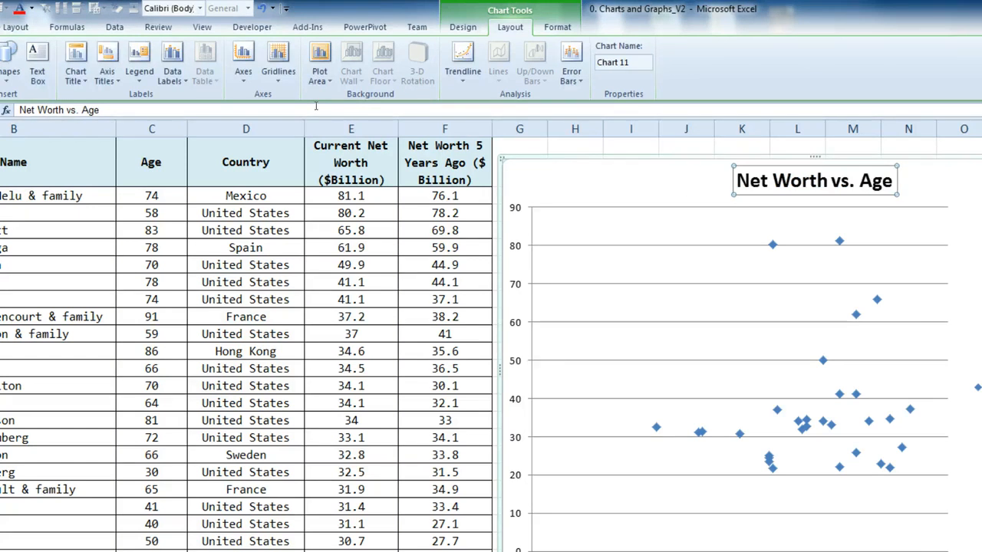
pyautogui.click(318, 280)
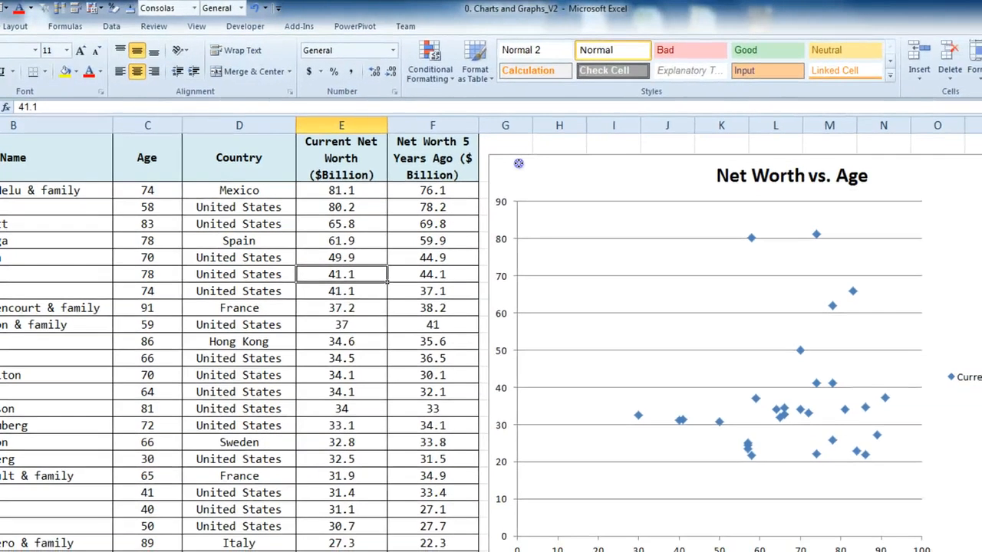
pyautogui.click(514, 165)
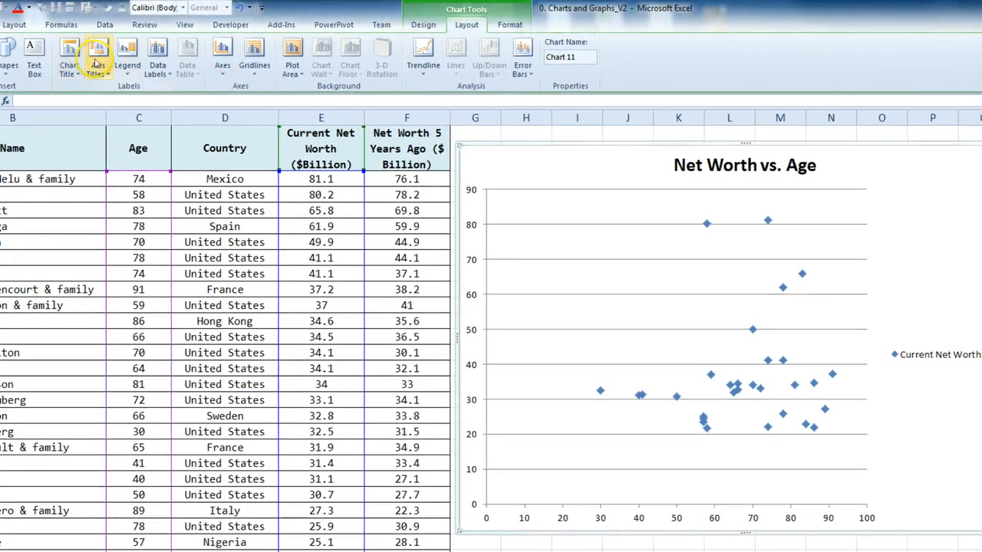
# Step: Add a primary horizontal axis title below the axis and set its text to "Age"
pyautogui.click(98, 61)
pyautogui.moveTo(131, 92)
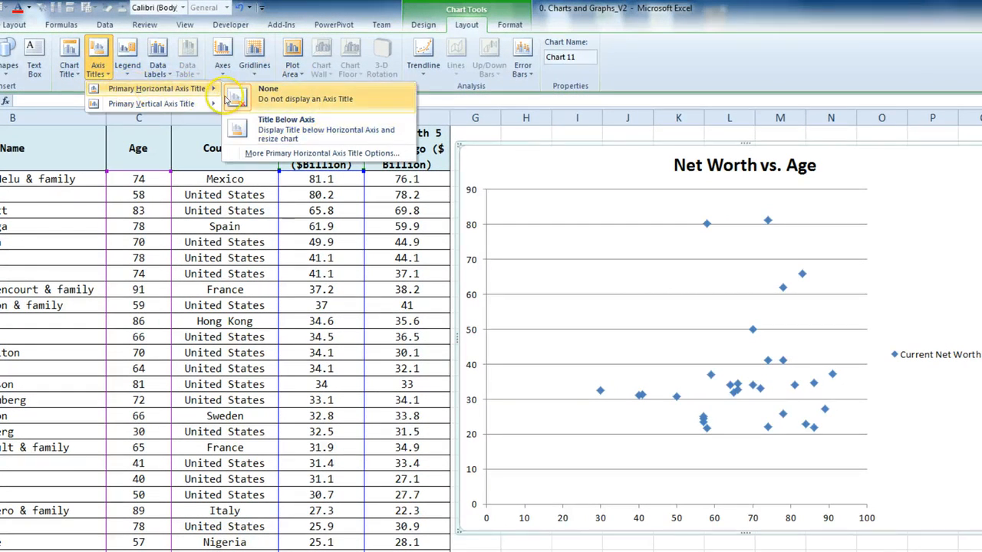
pyautogui.click(261, 122)
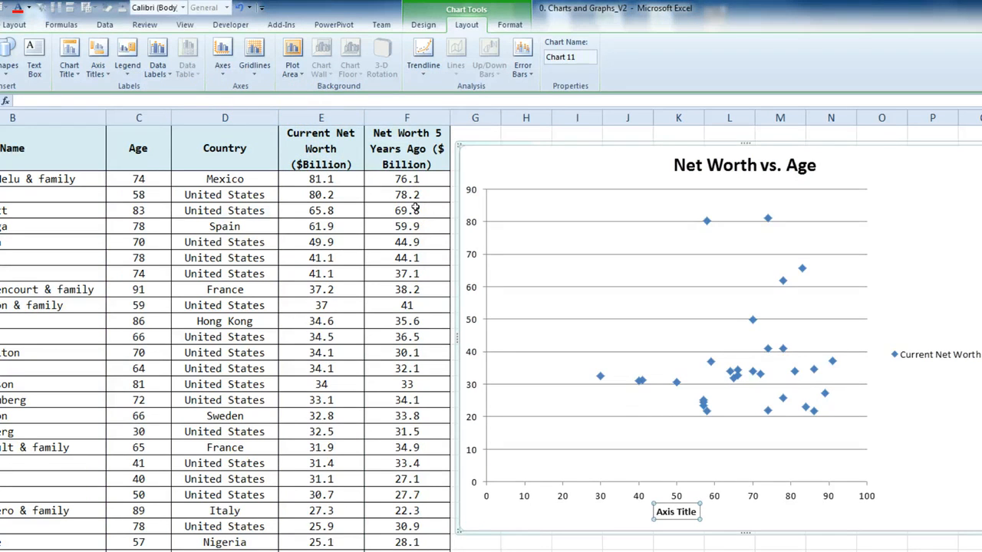
pyautogui.write('Age')
pyautogui.press('Return')
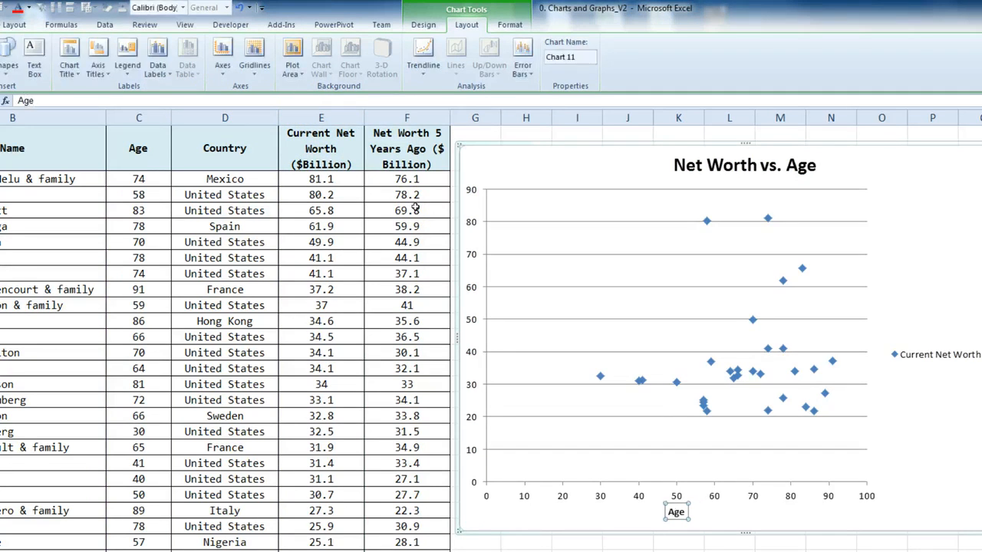
# Step: Add a rotated primary vertical axis title reading "Net Worth $ Billions" and shift it slightly away from the axis numbers
pyautogui.click(100, 69)
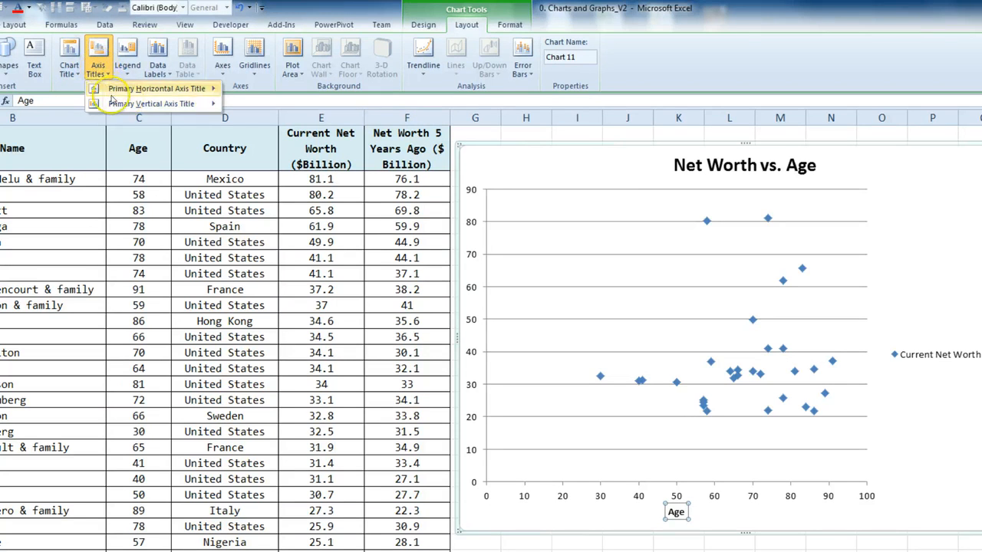
pyautogui.moveTo(113, 105)
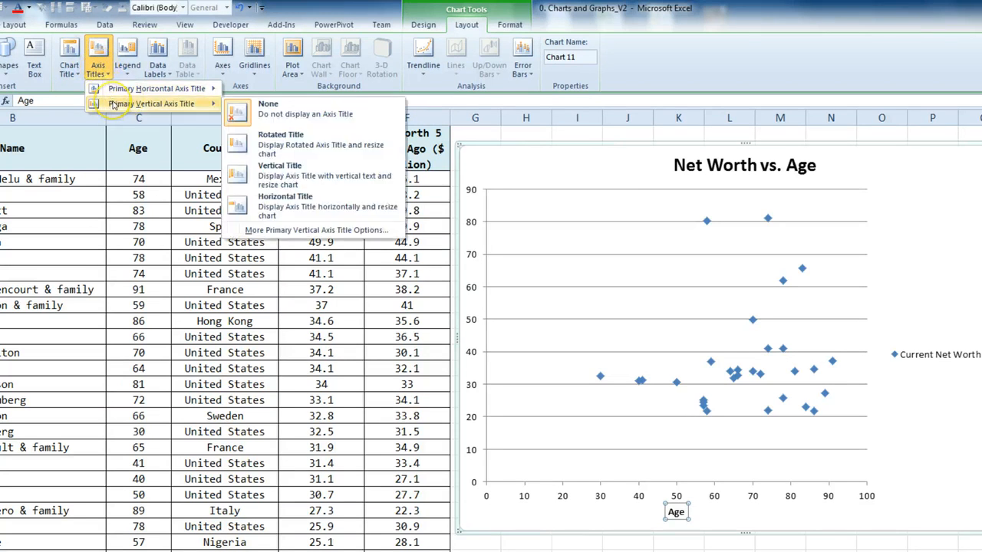
pyautogui.click(310, 144)
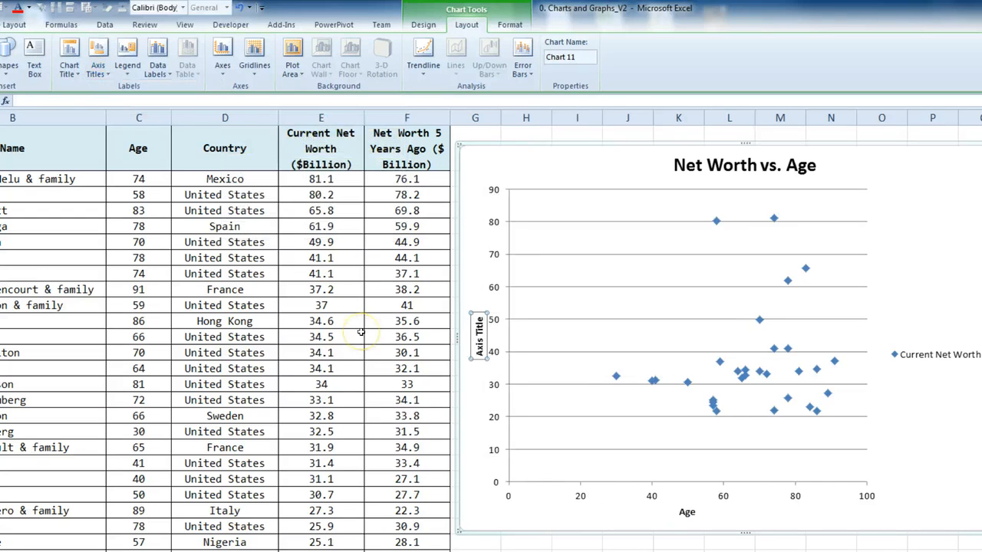
pyautogui.write('Net')
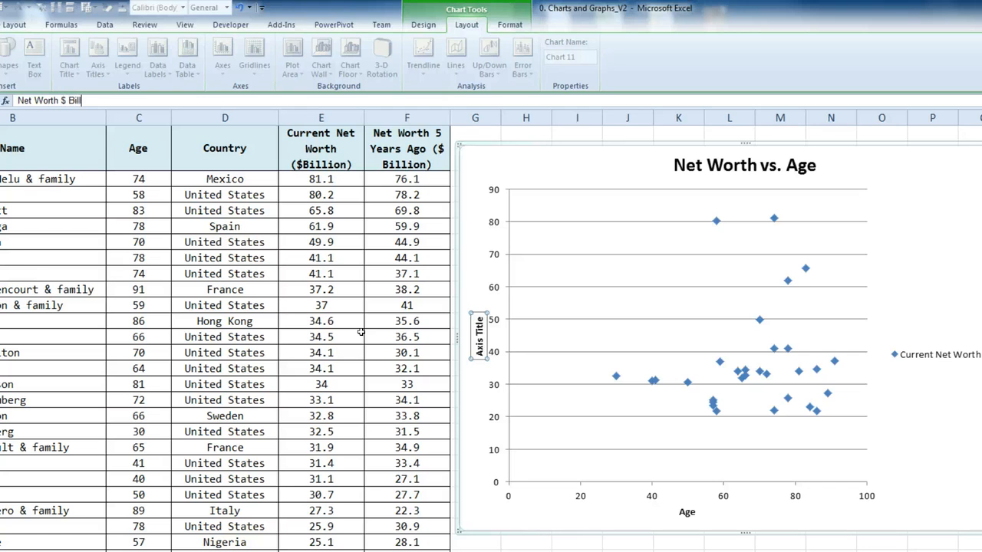
pyautogui.write('Worth $ Billions')
pyautogui.press('Return')
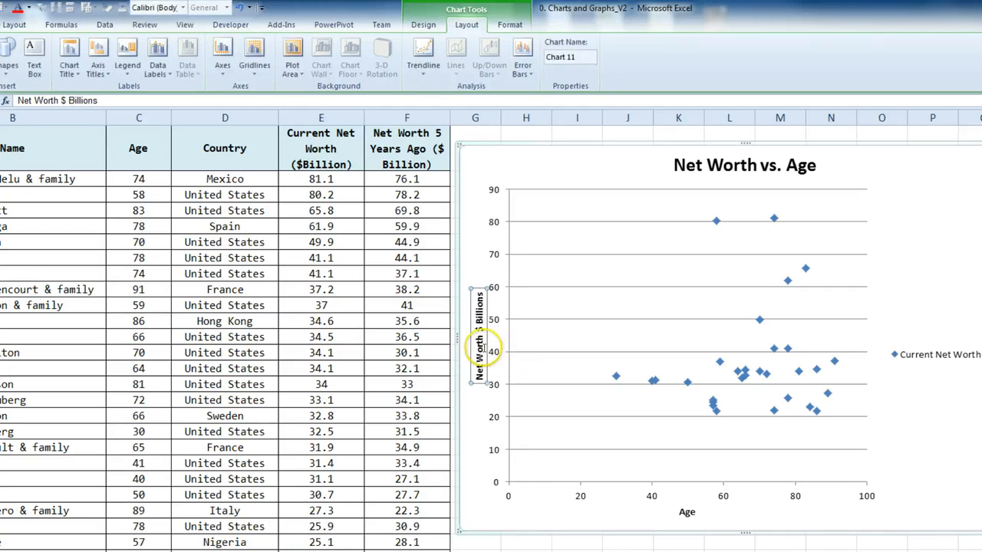
pyautogui.moveTo(486, 345); pyautogui.dragTo(480, 344)
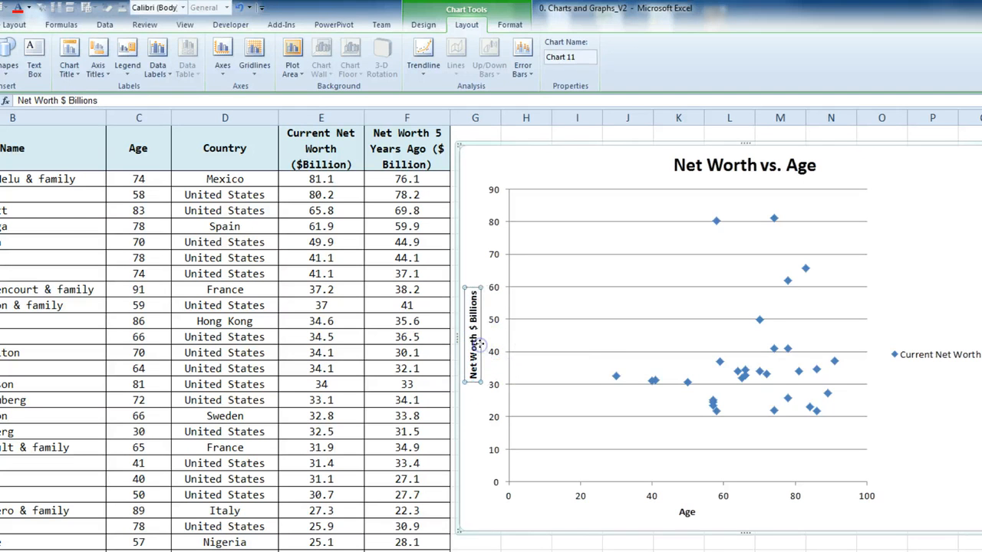
# Step: Inspect the data point near age 58 at the upper end of the net worth axis, and deselect the chart
pyautogui.moveTo(651, 383)
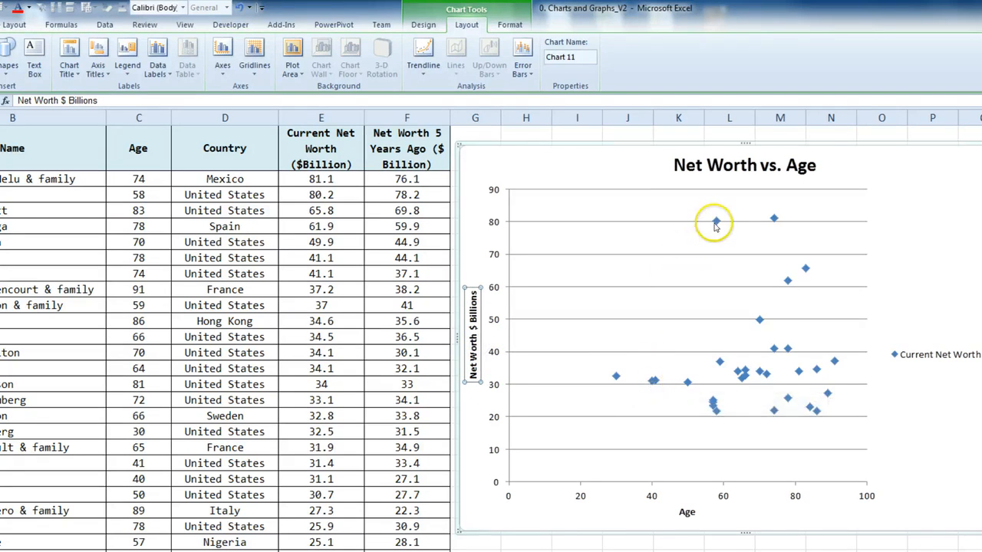
pyautogui.moveTo(718, 223)
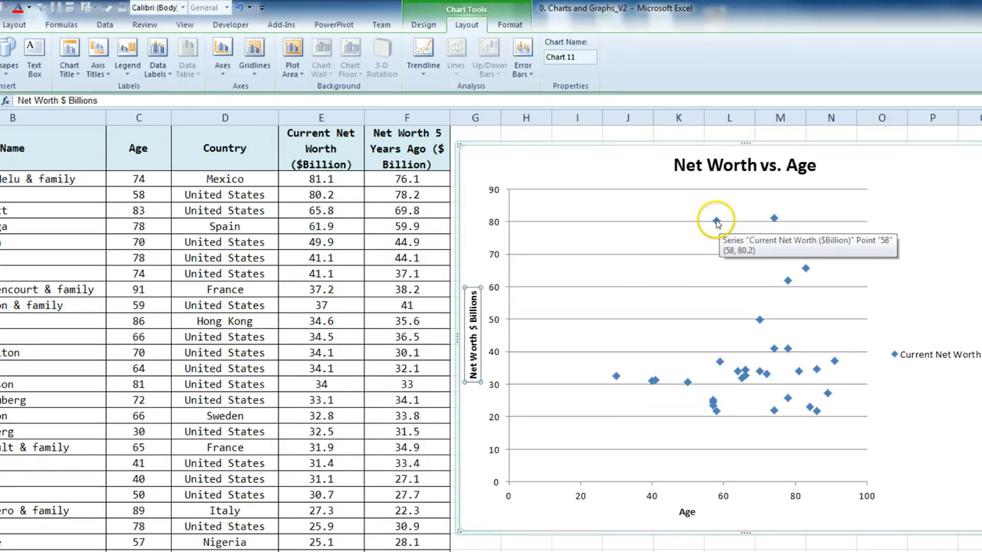
pyautogui.click(716, 223)
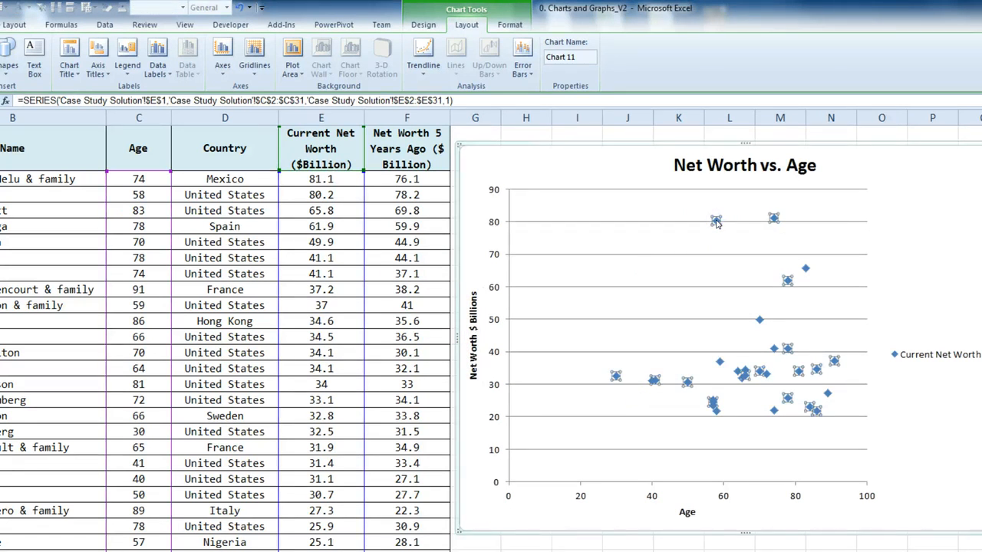
pyautogui.click(716, 222)
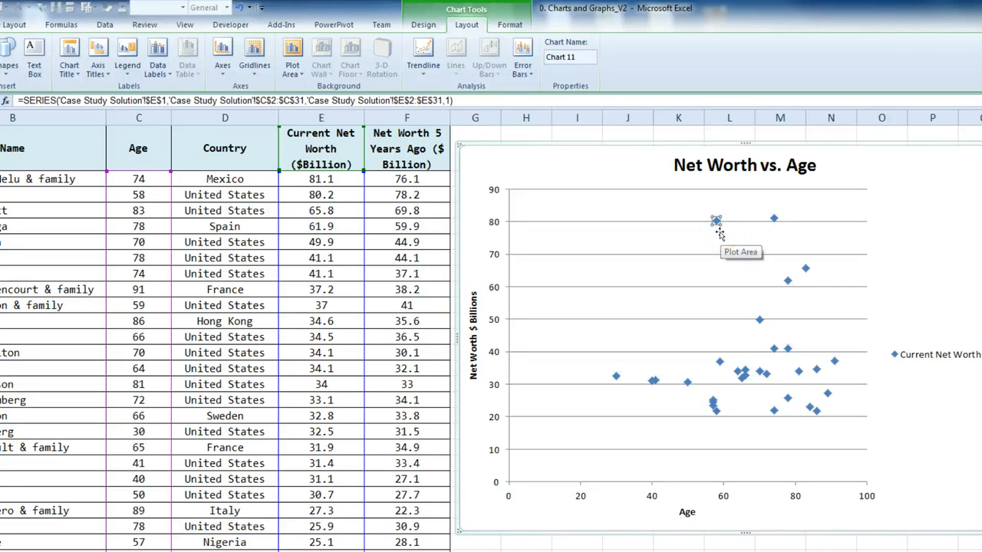
pyautogui.click(681, 546)
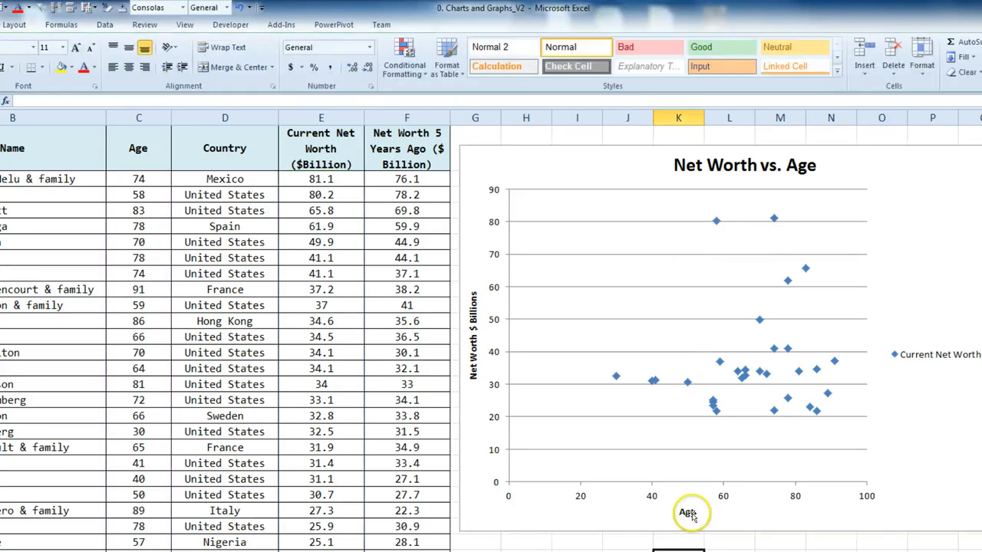
# Step: Open the formatting of the net worth data series, switch its marker type to Built-in, and uncover the chart
pyautogui.click(689, 384)
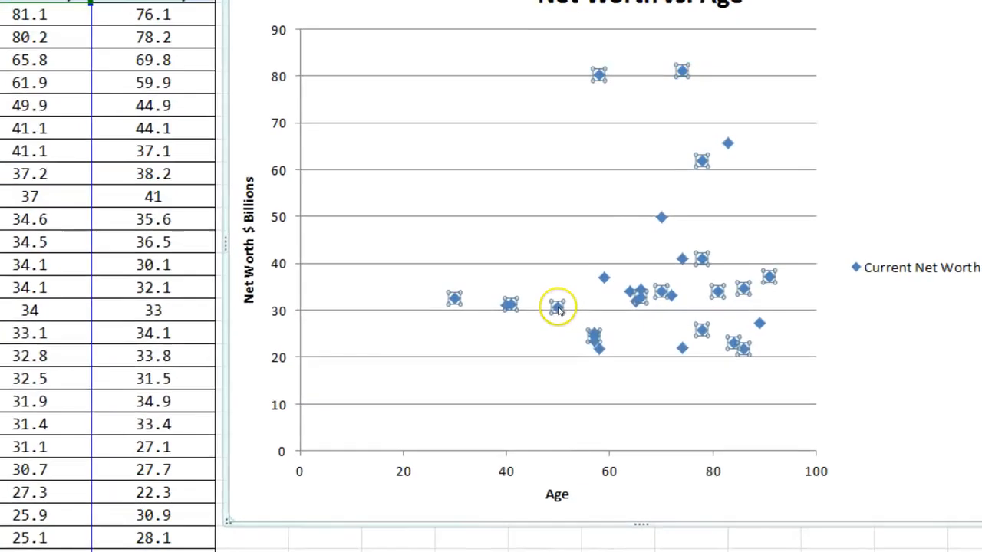
pyautogui.rightClick(671, 374)
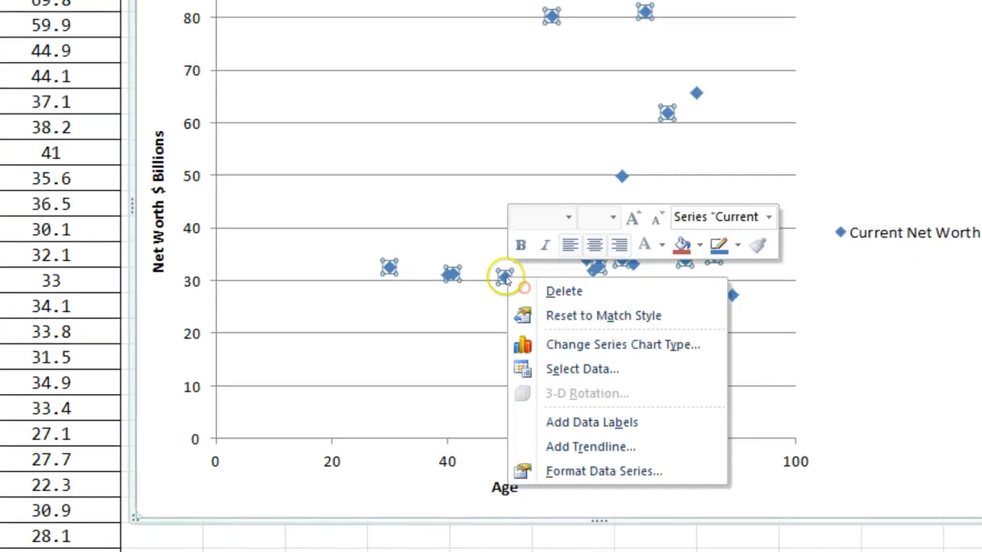
pyautogui.click(649, 473)
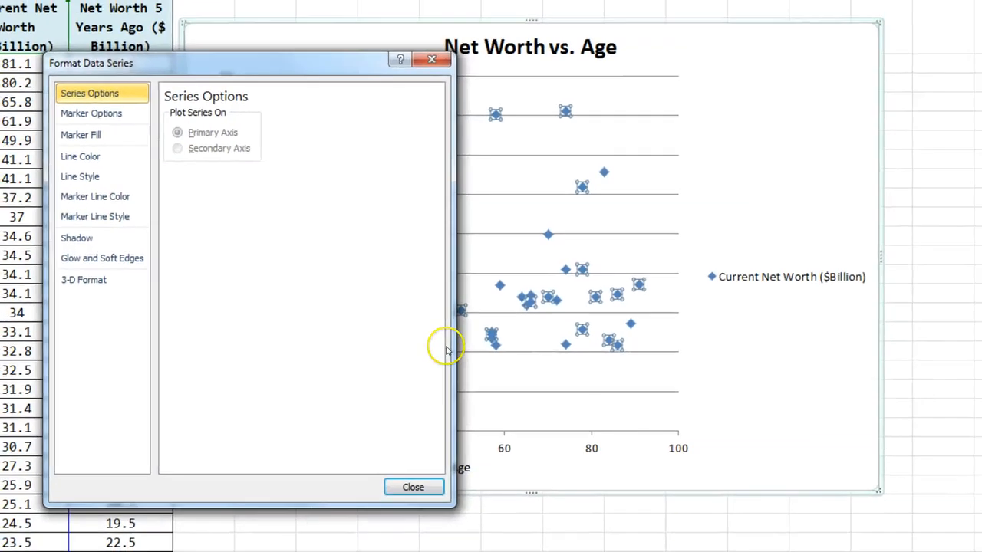
pyautogui.click(102, 113)
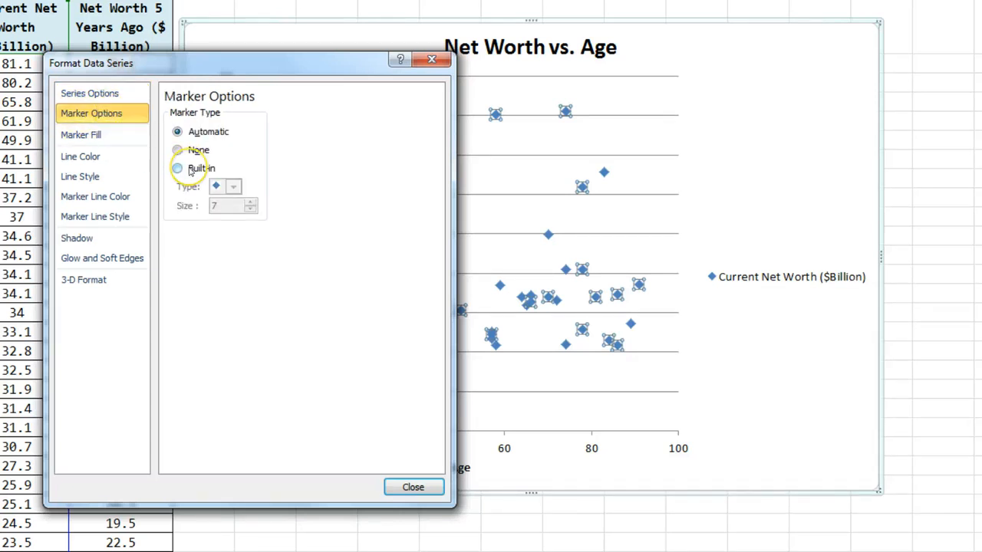
pyautogui.click(192, 170)
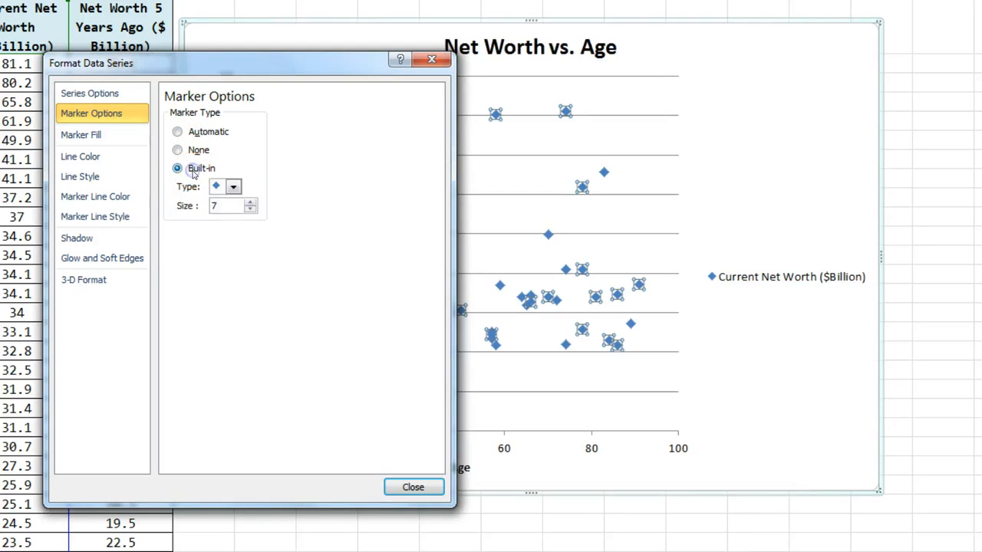
pyautogui.moveTo(257, 68); pyautogui.dragTo(0, 45)
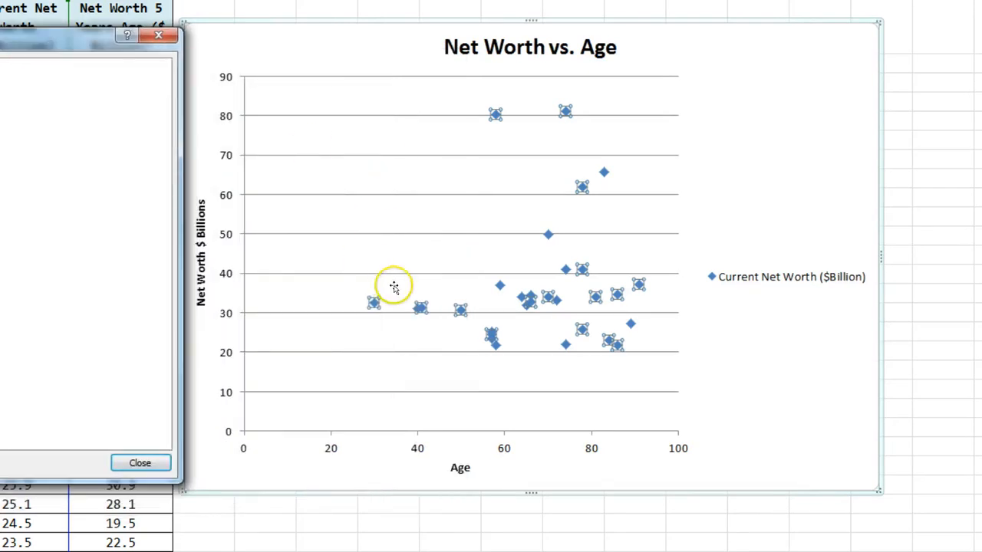
pyautogui.moveTo(417, 309)
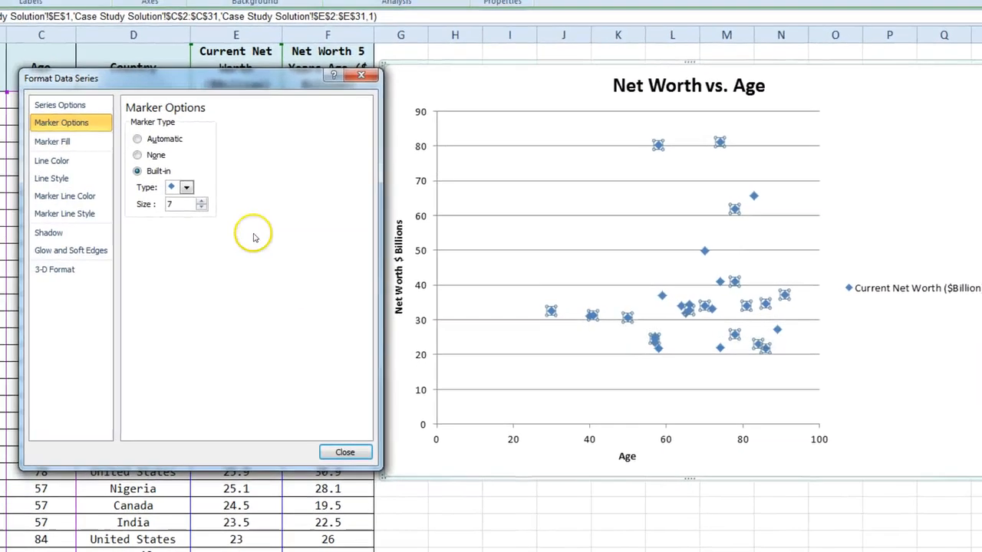
# Step: Increase the series marker size to 15
pyautogui.click(202, 202)
pyautogui.click(202, 201)
pyautogui.click(202, 202)
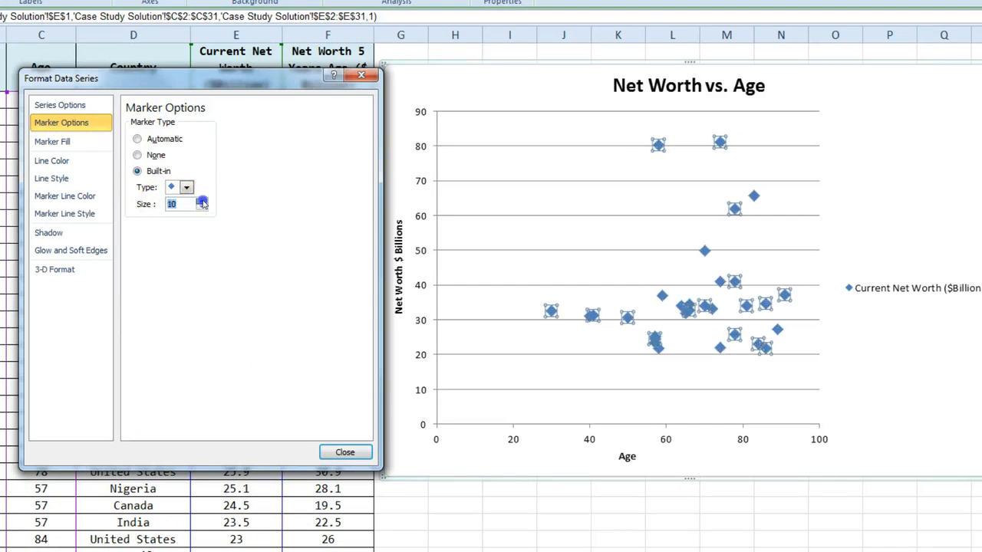
pyautogui.click(202, 202)
pyautogui.click(202, 202)
pyautogui.click(202, 202)
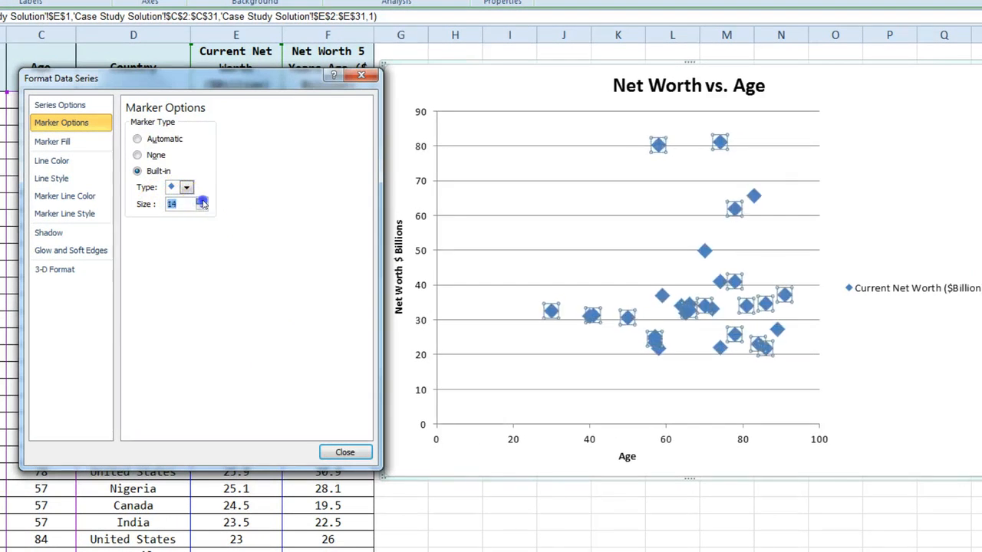
pyautogui.click(202, 202)
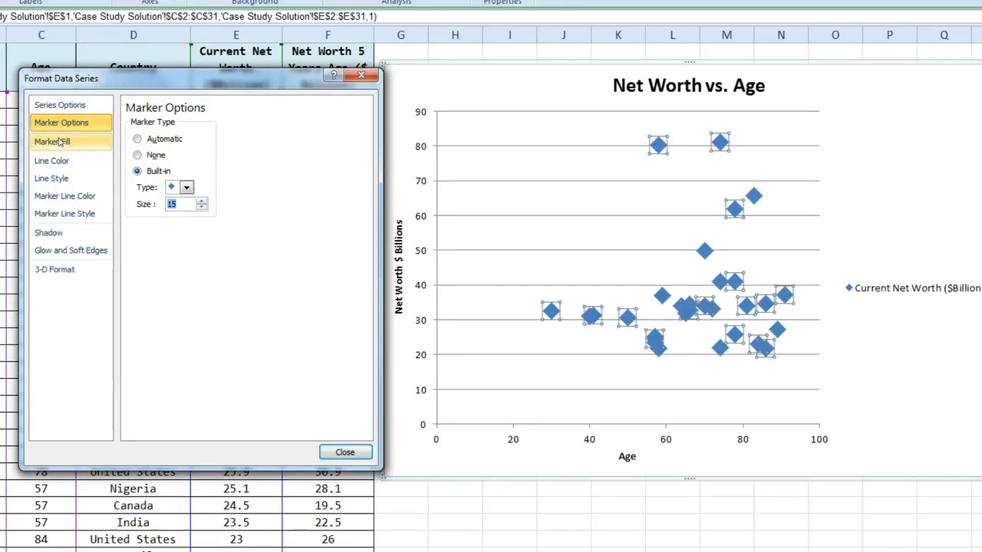
# Step: Give the series markers a solid fill in the standard green color
pyautogui.click(84, 144)
pyautogui.click(84, 144)
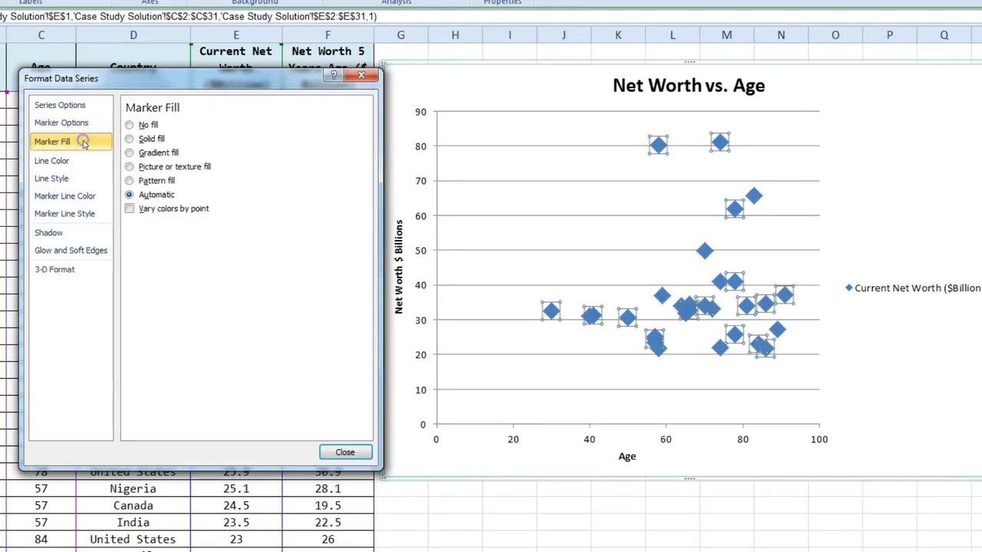
pyautogui.click(143, 141)
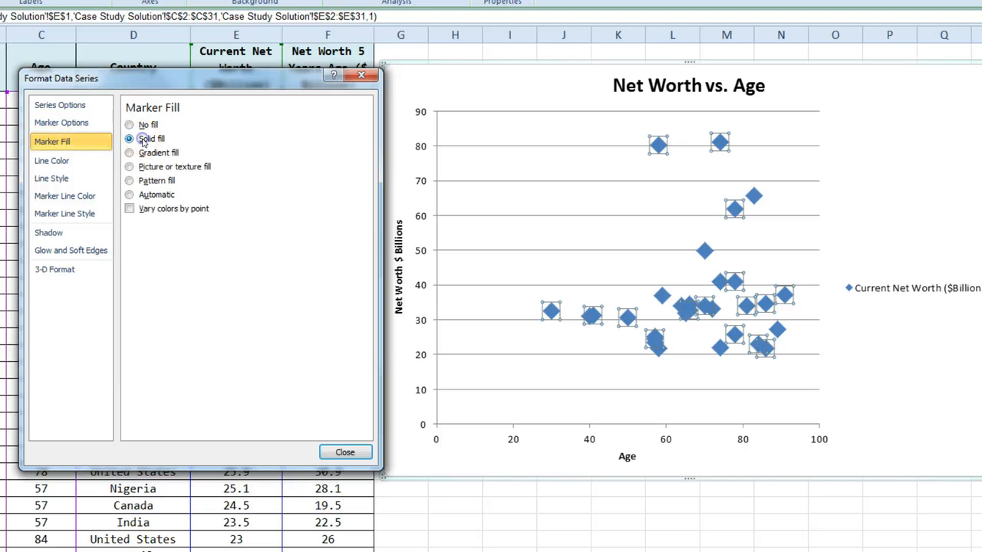
pyautogui.click(193, 241)
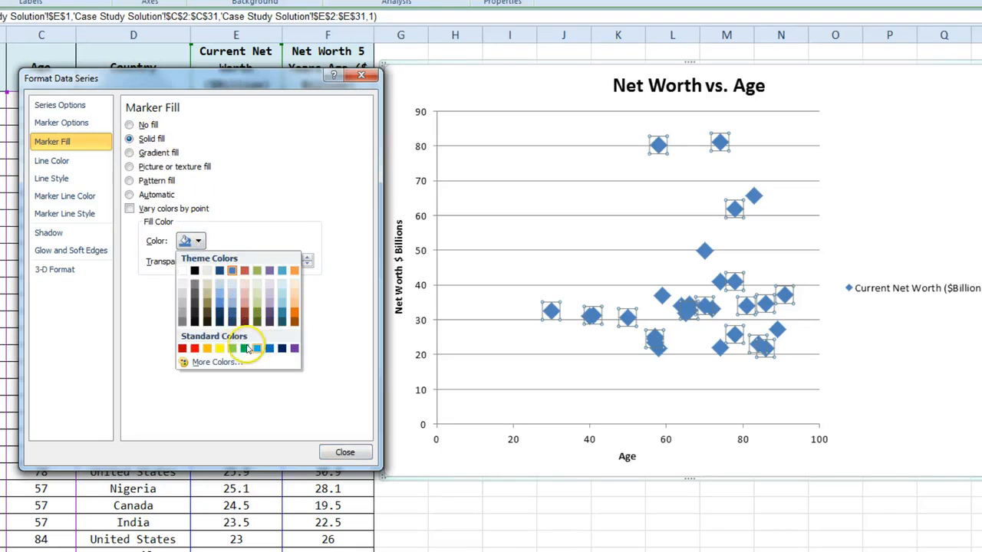
pyautogui.click(244, 348)
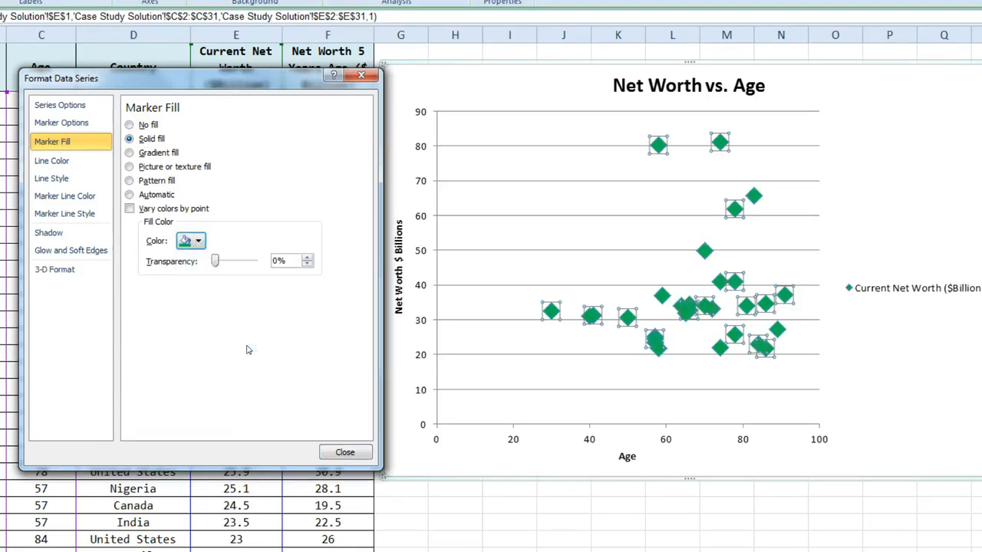
# Step: Review the series' line, marker line and shadow settings, and close the series formatting with the chart deselected
pyautogui.click(76, 160)
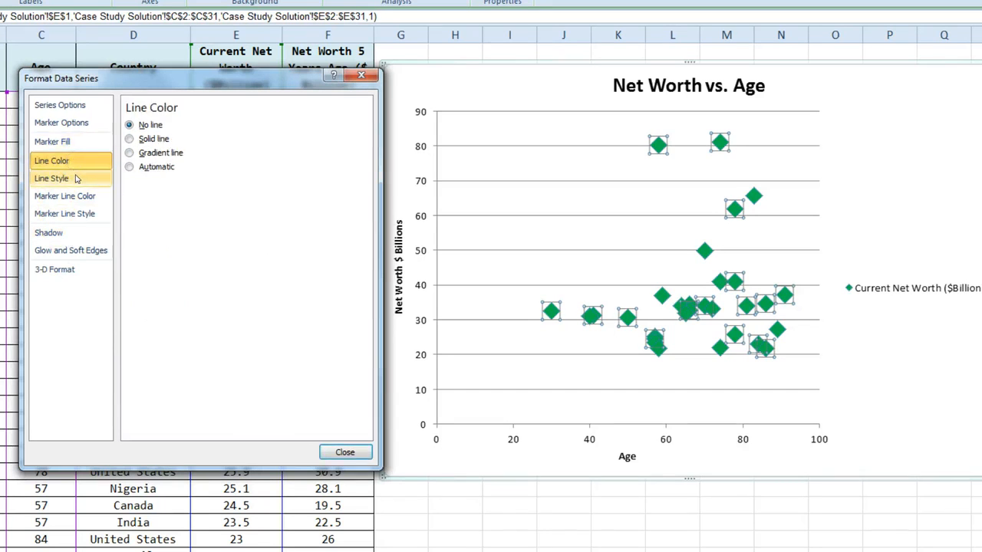
pyautogui.click(76, 178)
pyautogui.click(79, 195)
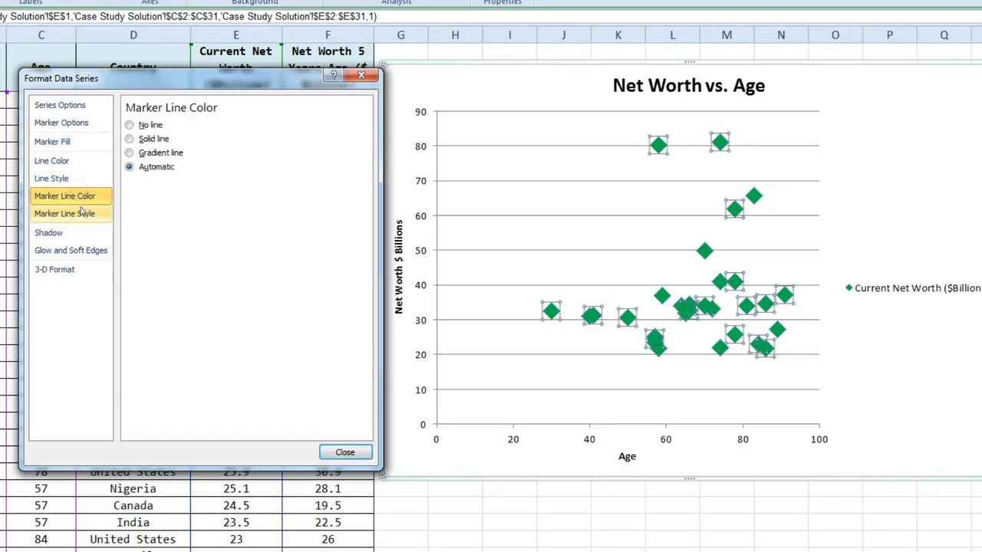
pyautogui.click(82, 213)
pyautogui.click(63, 233)
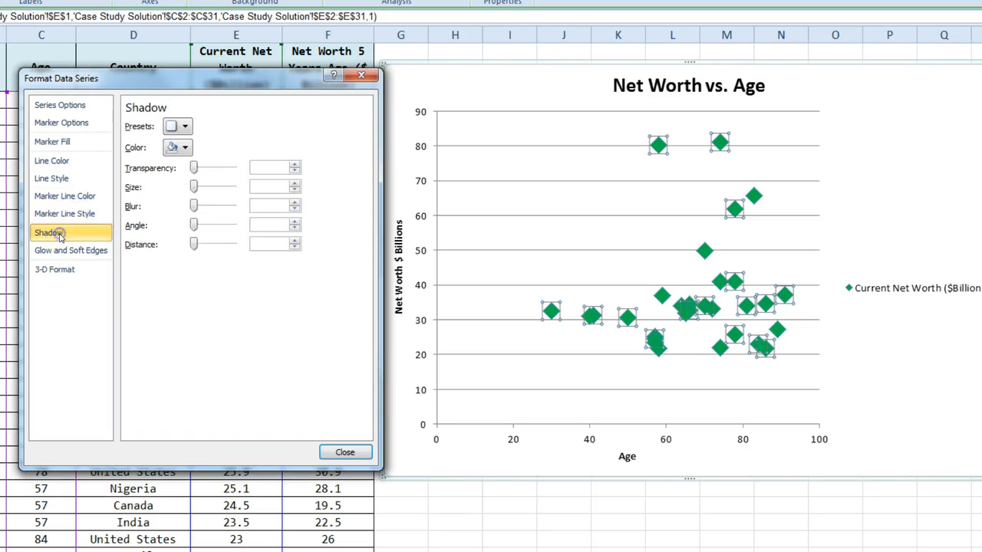
pyautogui.click(338, 454)
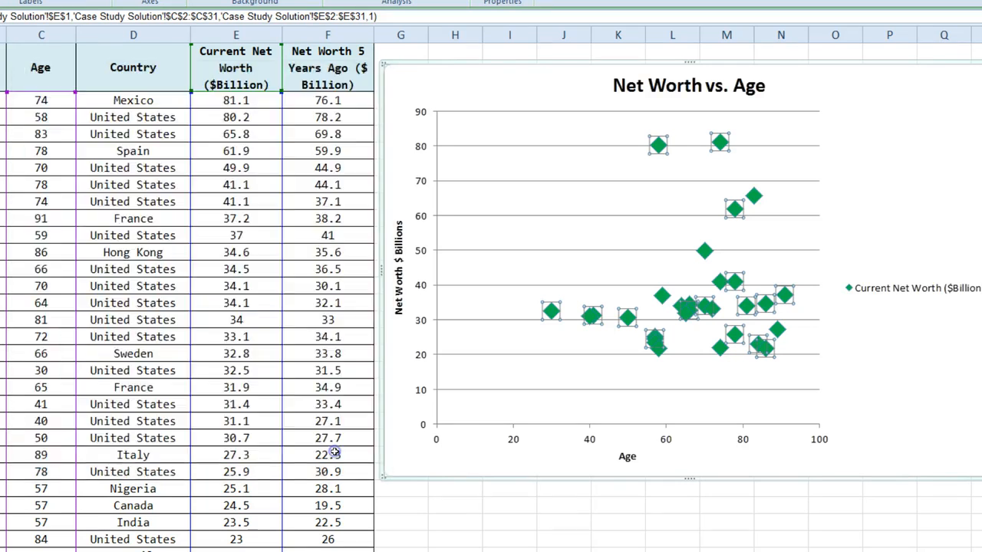
pyautogui.click(664, 521)
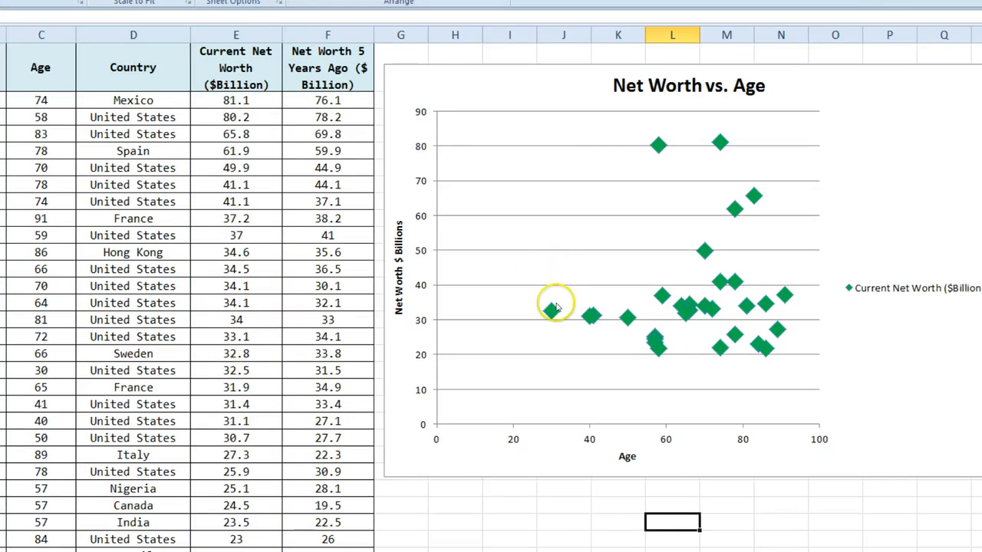
# Step: Select the whole scatter chart
pyautogui.moveTo(550, 314)
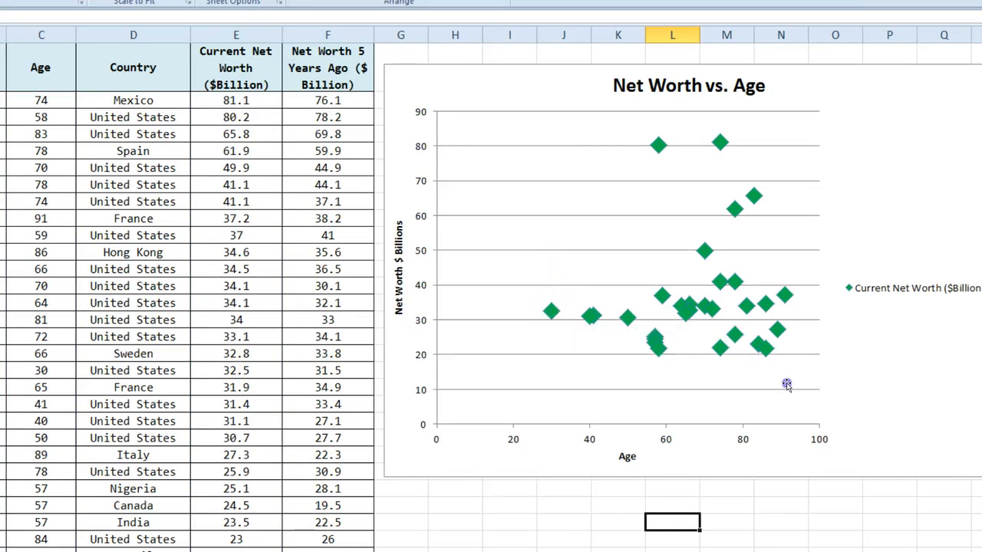
pyautogui.click(783, 377)
pyautogui.press('Escape')
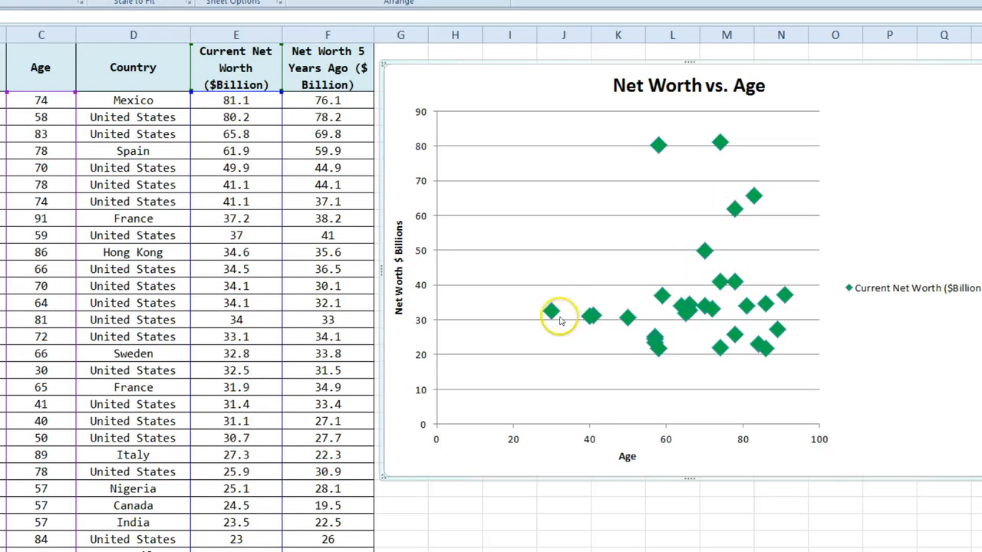
# Step: Apply the green chart Style 29 to the scatter chart and try undoing it to compare with the previous look
pyautogui.moveTo(552, 312)
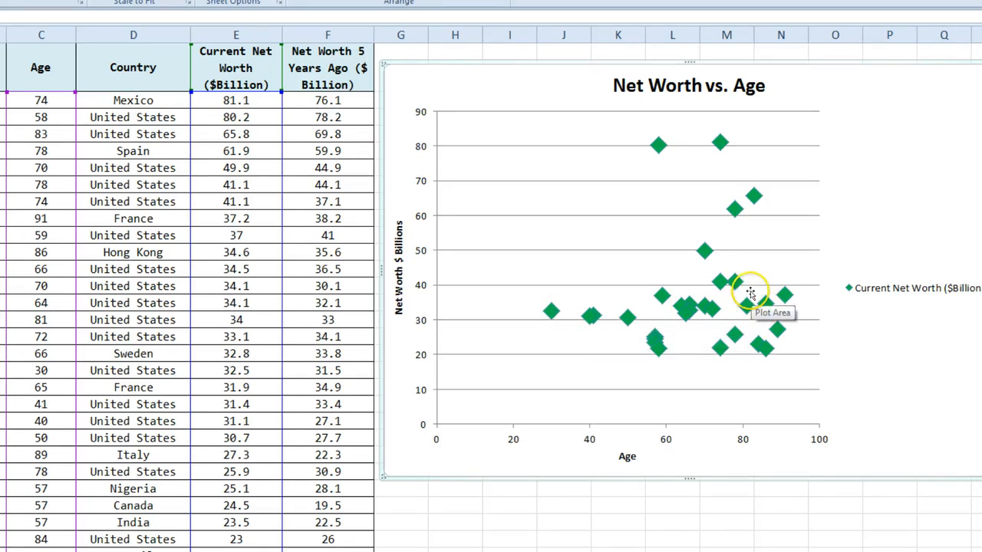
pyautogui.click(551, 313)
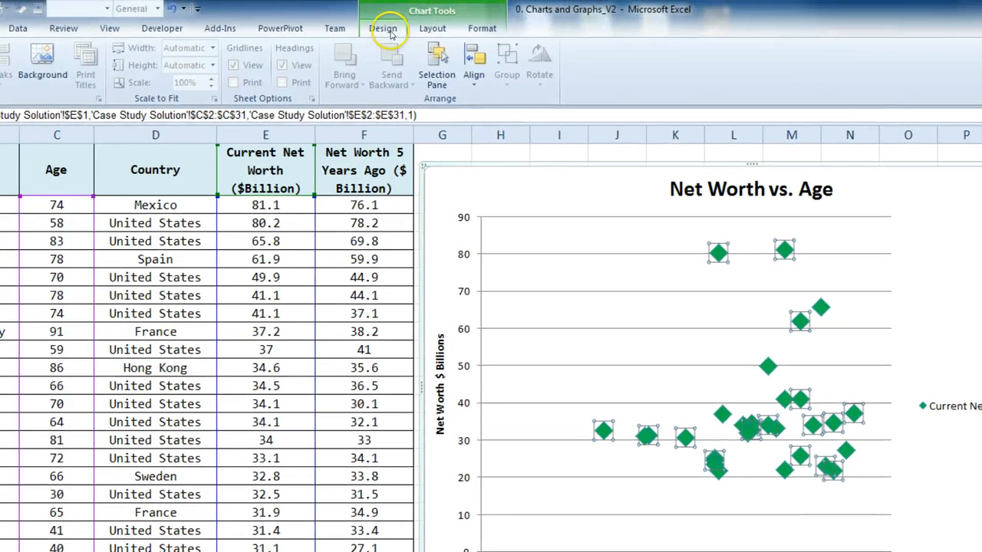
pyautogui.click(388, 31)
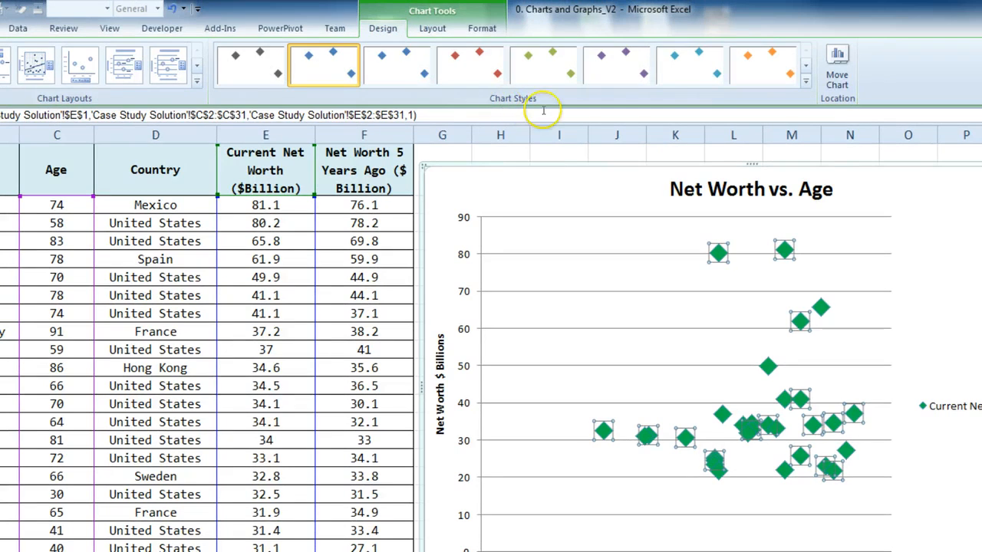
pyautogui.click(807, 83)
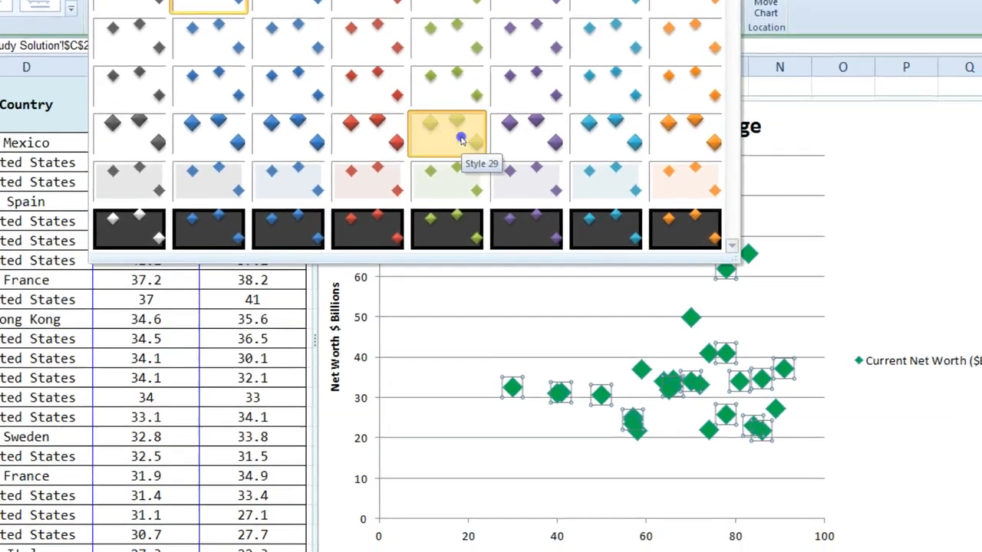
pyautogui.click(558, 203)
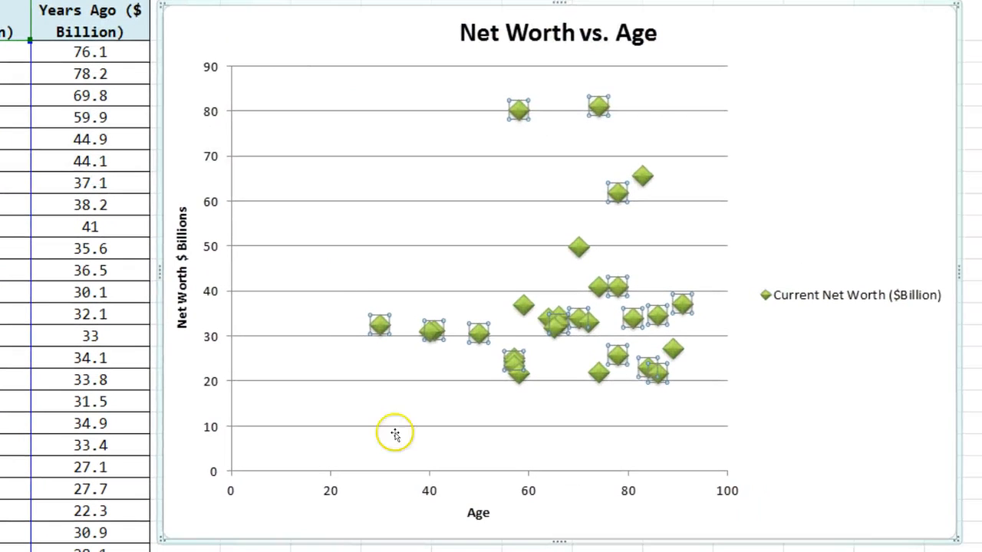
pyautogui.click(430, 549)
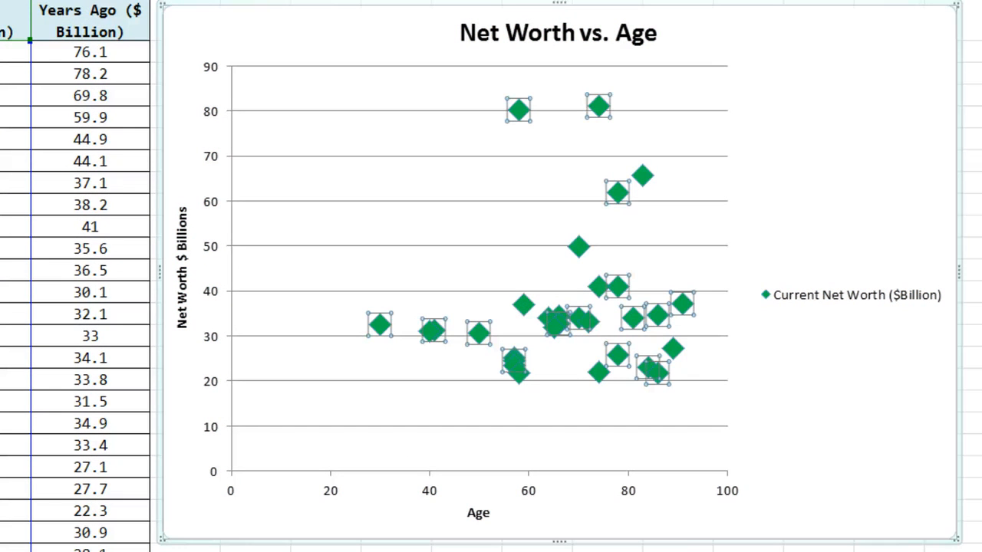
pyautogui.hotkey('ctrl', 'z')
pyautogui.press('Escape')
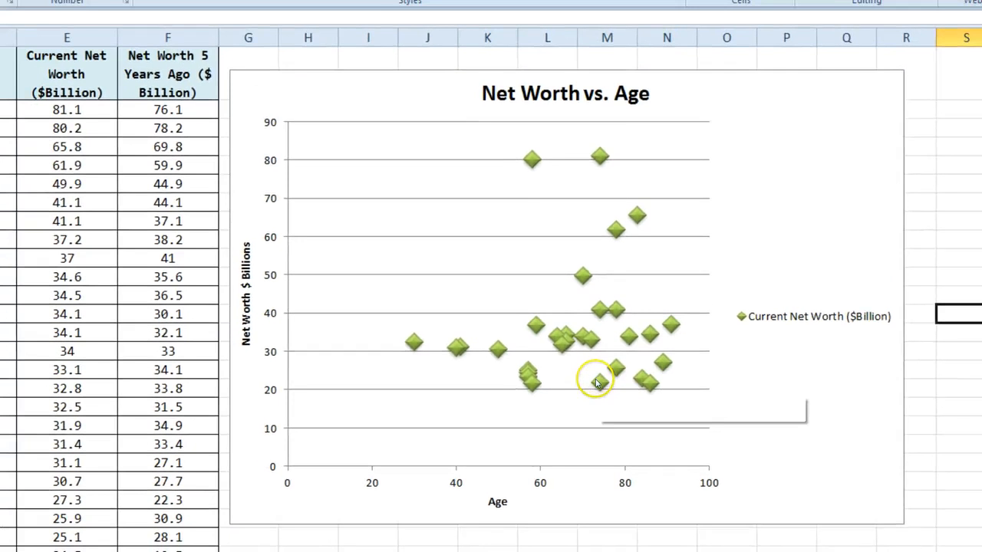
# Step: Apply the chart style with a black background and light blue markers to the scatter chart, and deselect the chart
pyautogui.click(597, 381)
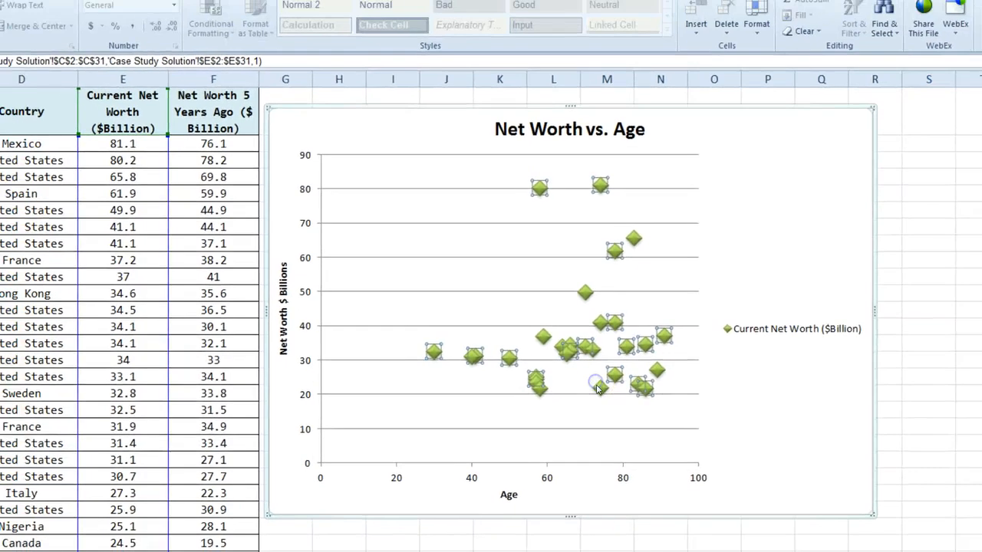
pyautogui.click(265, 23)
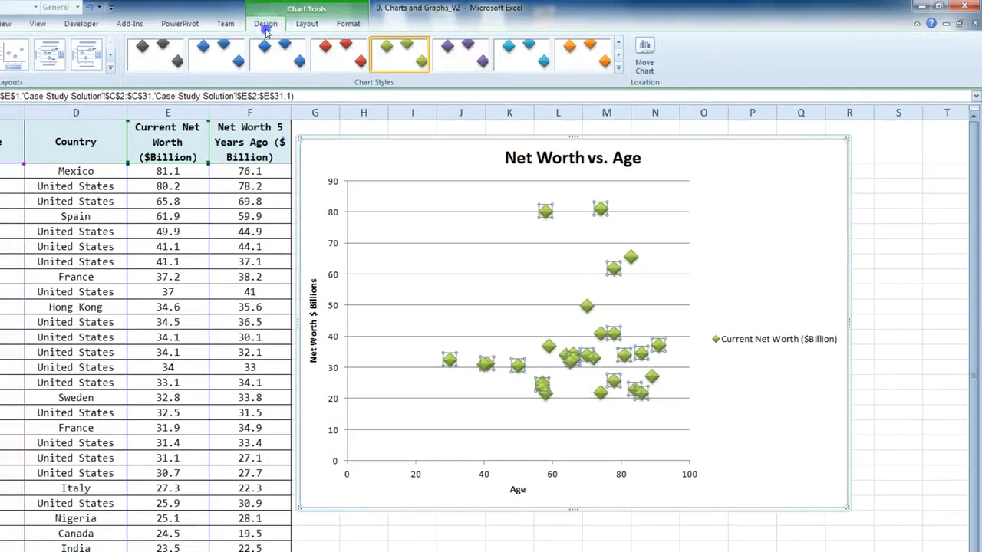
pyautogui.click(619, 71)
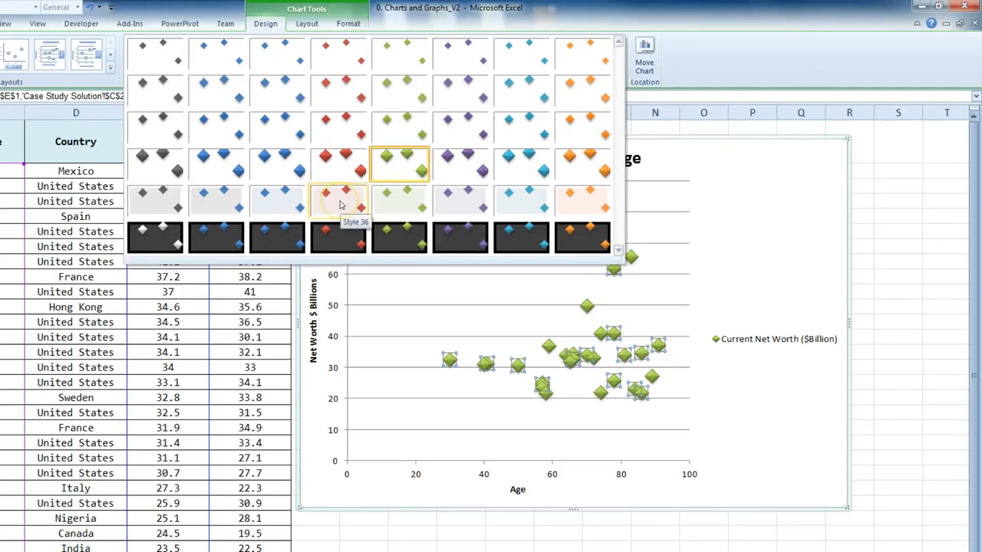
pyautogui.click(510, 244)
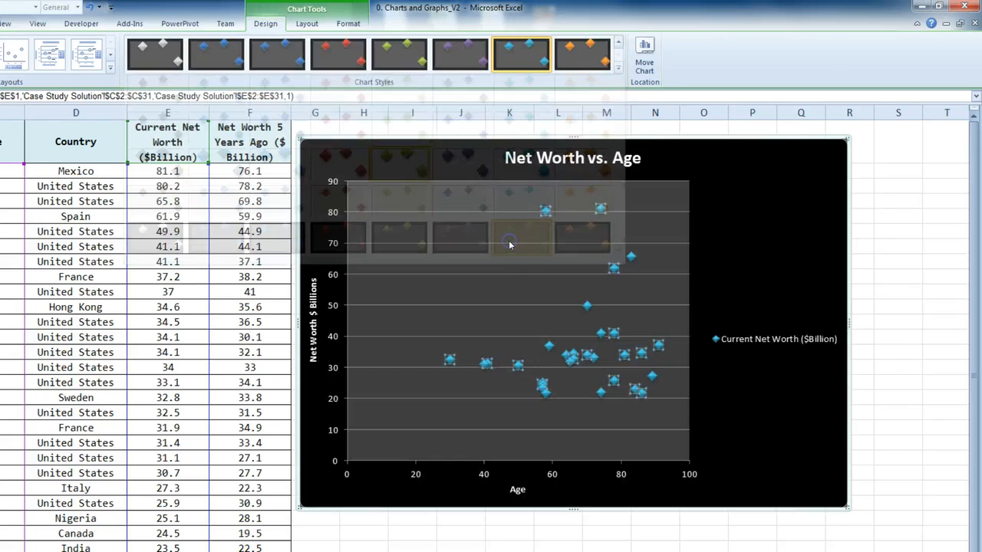
pyautogui.click(509, 547)
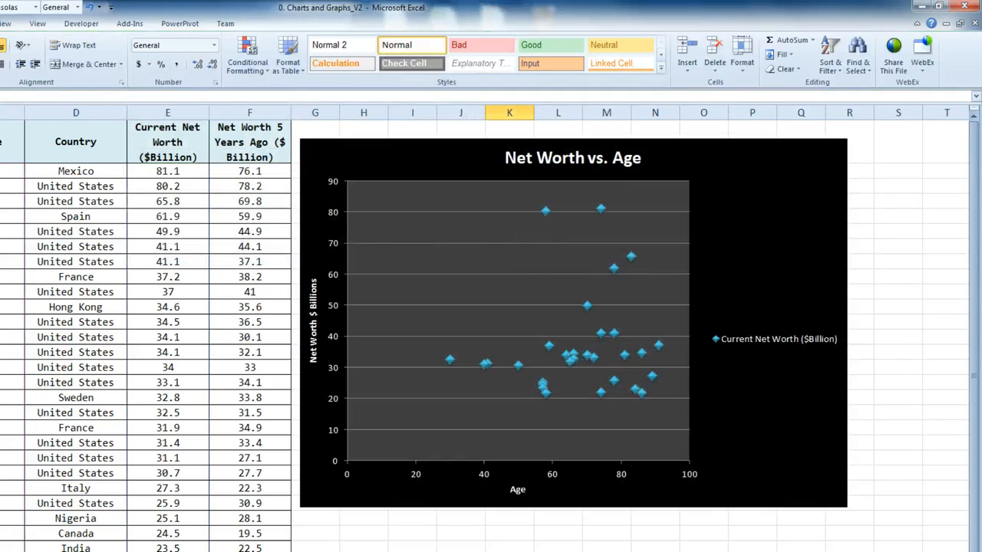